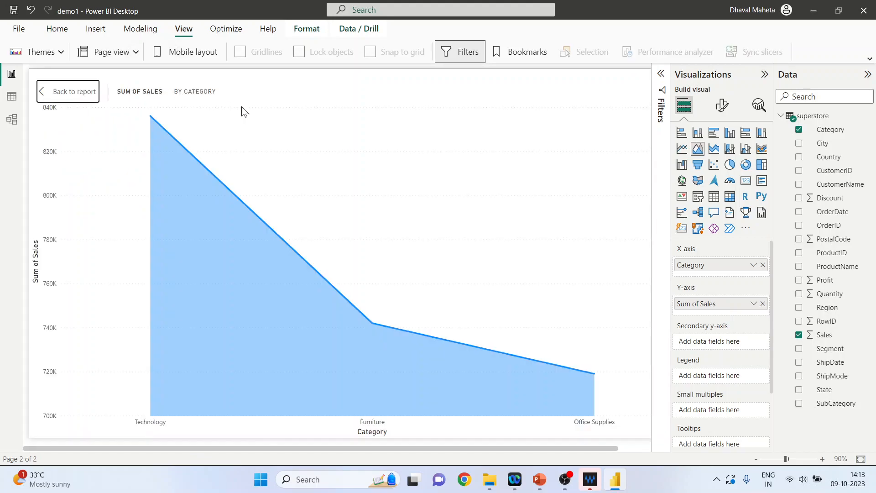
# Add Profit as the area chart's secondary y-axis and split the chart into small multiples by Region
pyautogui.moveTo(530, 213)
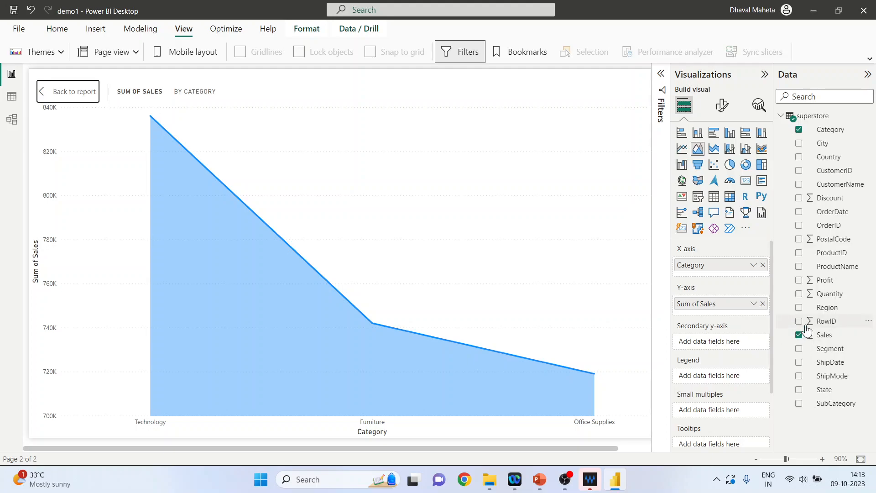
pyautogui.moveTo(824, 281); pyautogui.dragTo(730, 351)
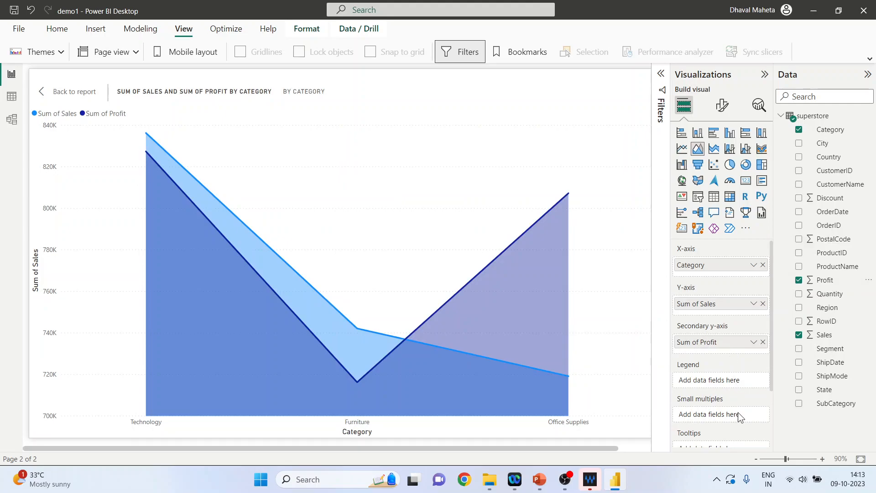
pyautogui.moveTo(827, 308); pyautogui.dragTo(727, 416)
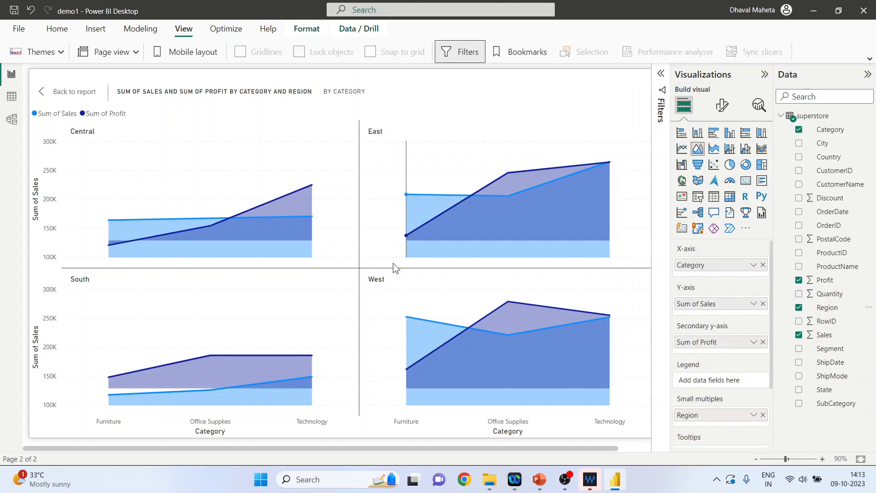
pyautogui.moveTo(403, 314)
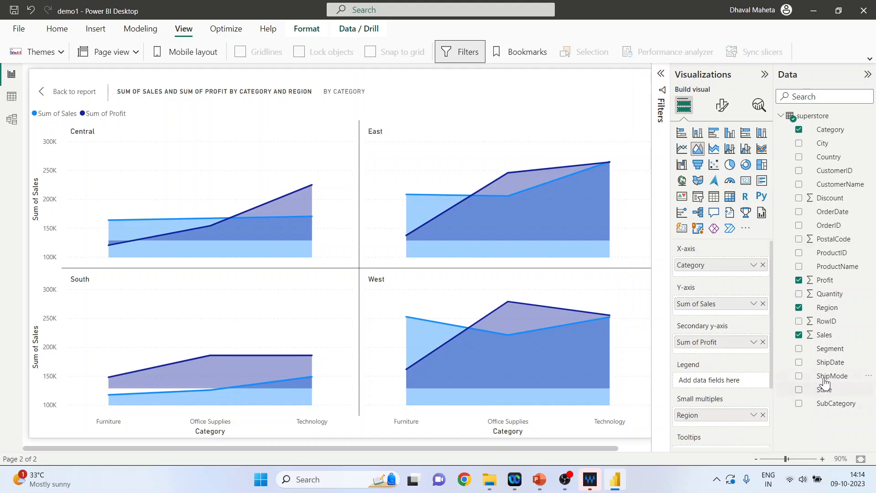
# Add Segment below Category on the x-axis and compare the drill-up, next-level and expand-all views of the hierarchy
pyautogui.moveTo(829, 348); pyautogui.dragTo(725, 271)
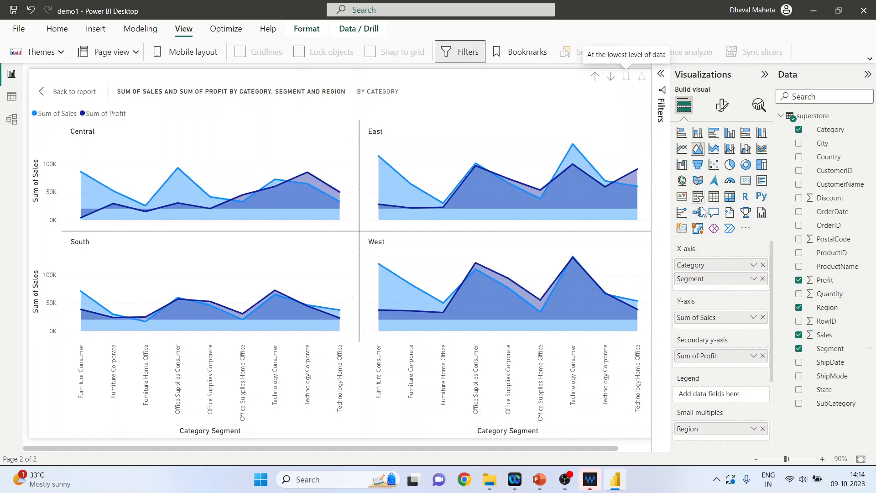
pyautogui.click(595, 78)
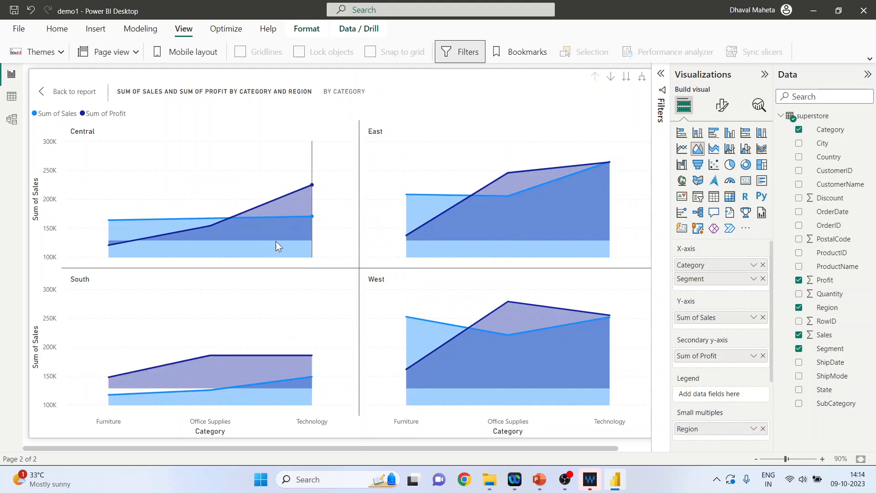
pyautogui.click(627, 79)
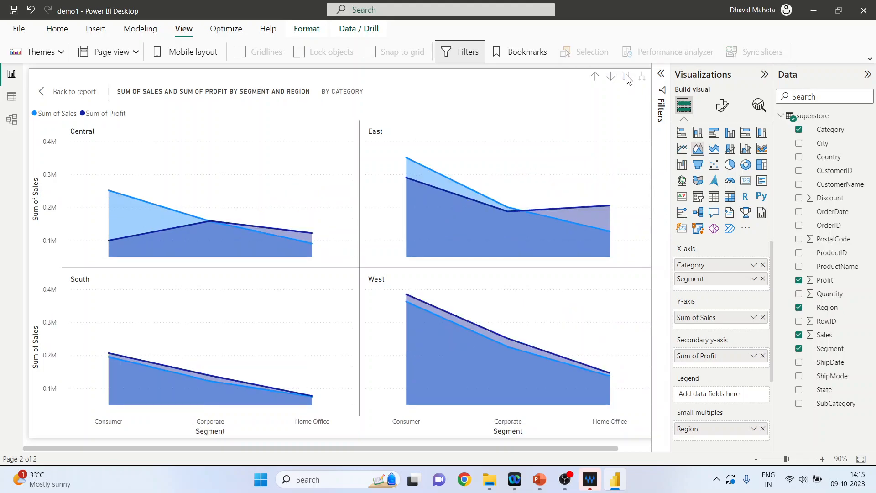
pyautogui.click(595, 76)
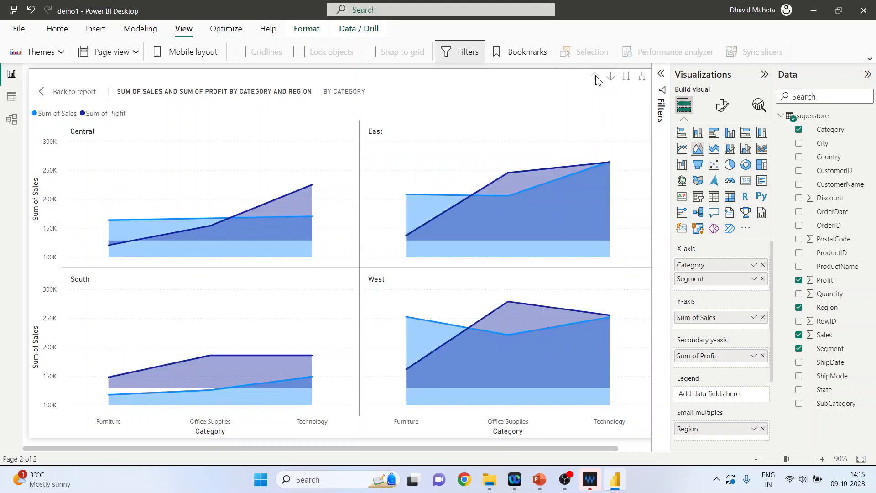
pyautogui.click(643, 79)
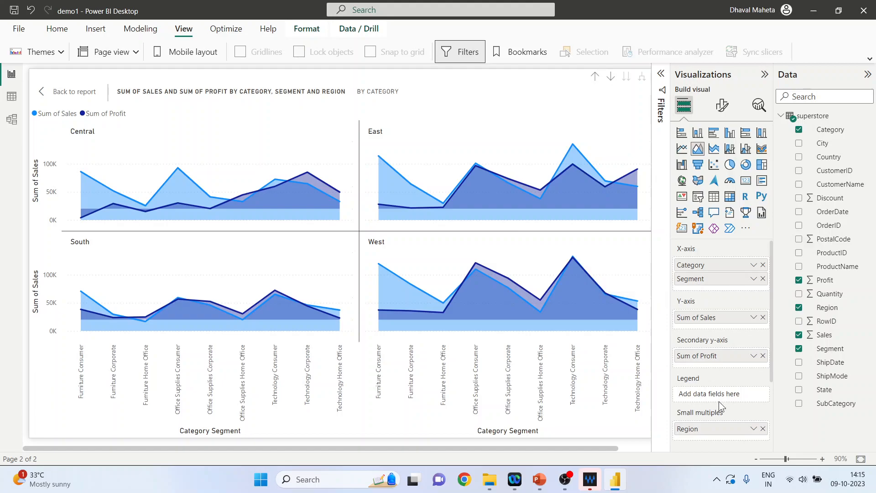
# Remove Sum of Profit from the secondary y-axis and move Segment from the x-axis to the legend
pyautogui.click(763, 356)
pyautogui.moveTo(721, 279); pyautogui.dragTo(719, 393)
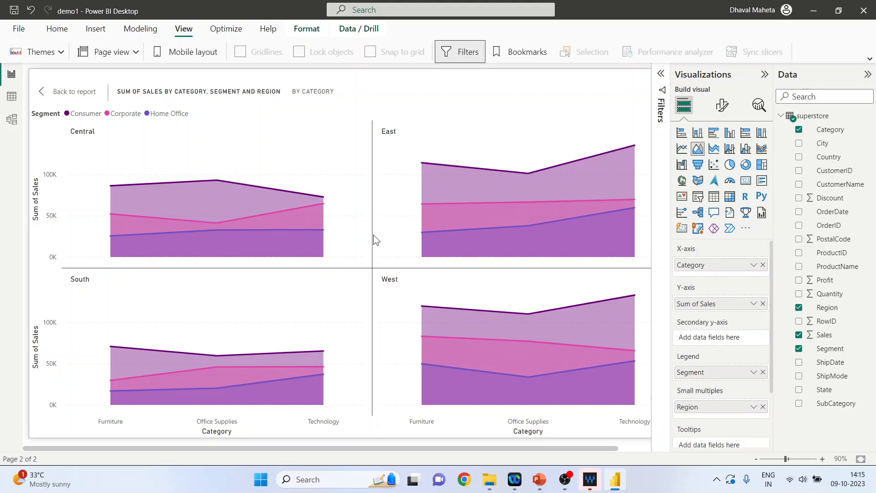
# Add Profit to the chart's tooltips and inspect the tooltip in the Central region's chart
pyautogui.moveTo(177, 197)
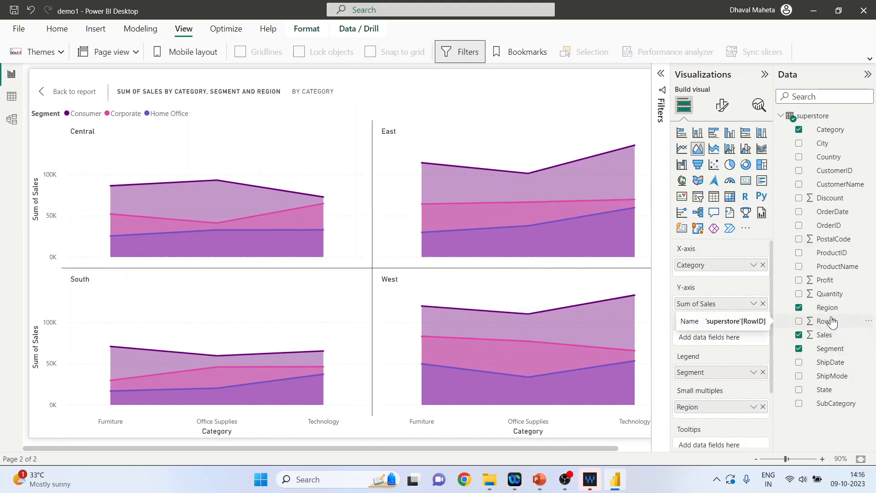
pyautogui.moveTo(826, 279); pyautogui.dragTo(719, 377)
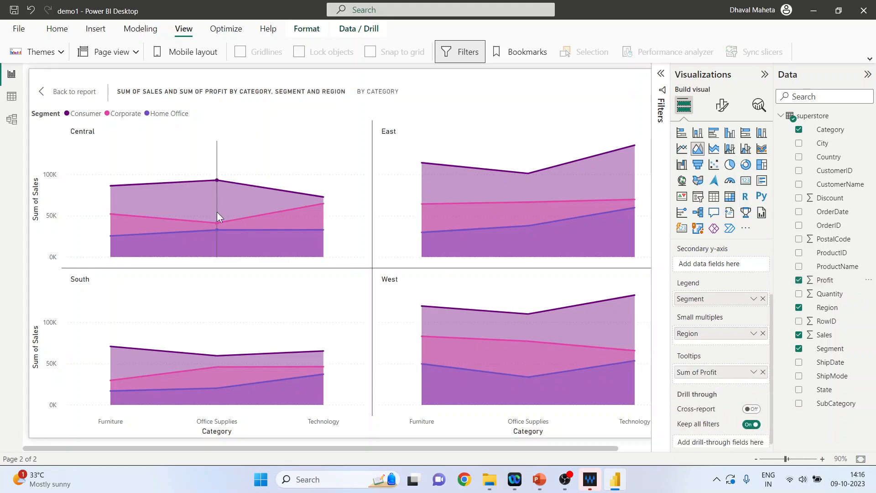
pyautogui.moveTo(203, 210)
# Format the x-axis values with font size 11 and a red color
pyautogui.click(722, 109)
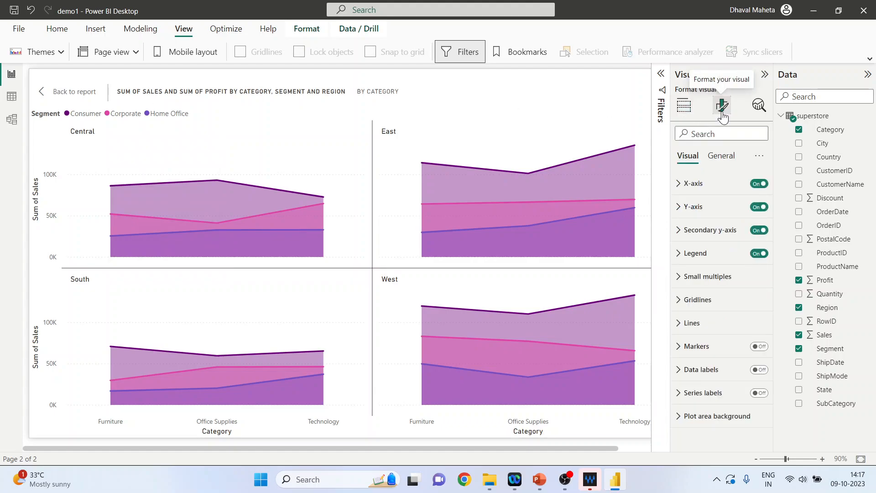
pyautogui.click(677, 184)
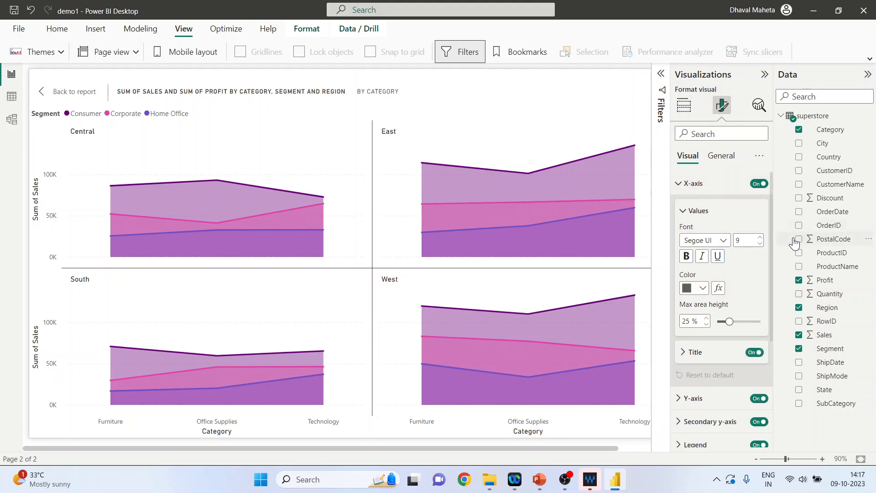
pyautogui.click(760, 238)
pyautogui.click(761, 238)
pyautogui.click(760, 238)
pyautogui.click(761, 238)
pyautogui.click(760, 238)
pyautogui.click(761, 243)
pyautogui.click(760, 242)
pyautogui.click(761, 243)
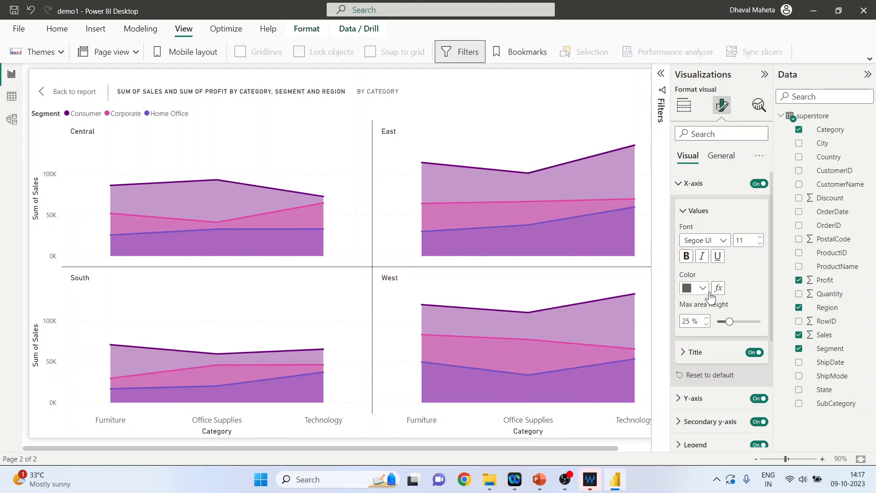
pyautogui.click(703, 288)
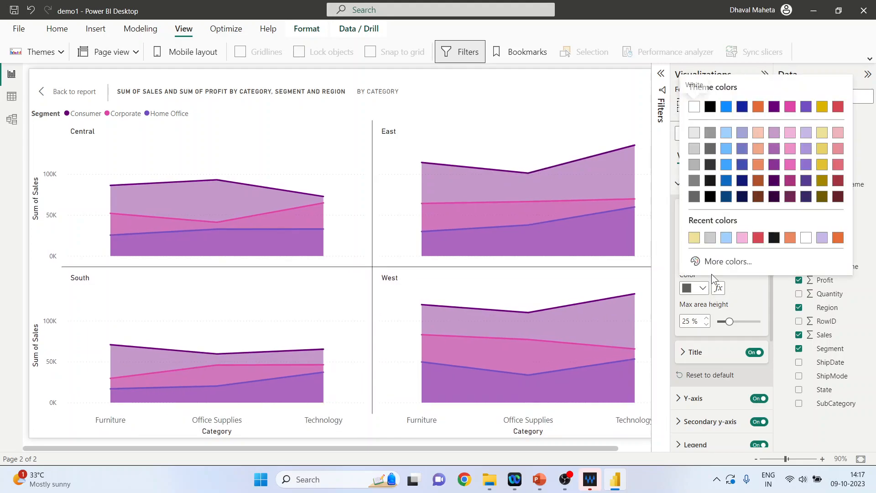
pyautogui.click(759, 238)
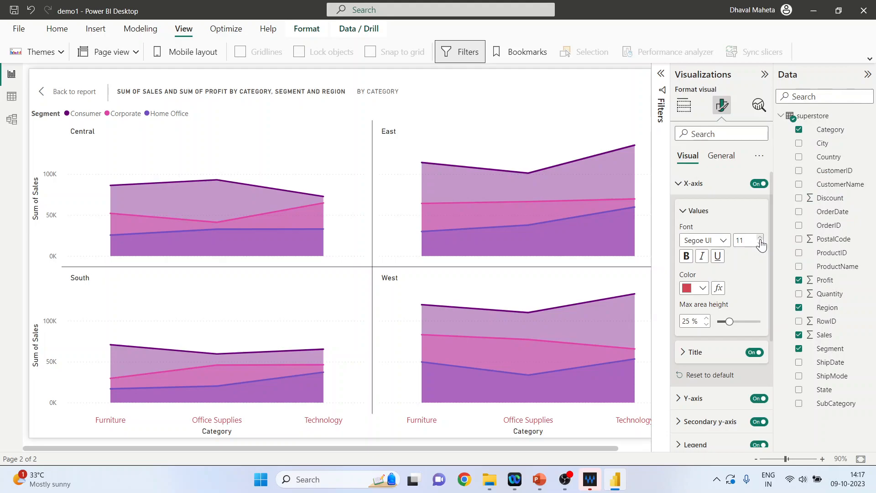
# Look over the x-axis title's formatting options
pyautogui.click(689, 352)
pyautogui.scroll(-3, 718, 365)
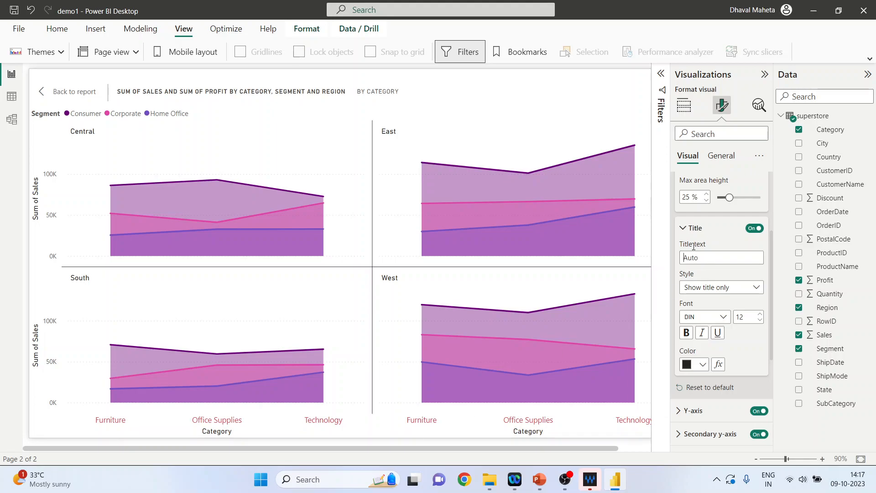
pyautogui.click(684, 229)
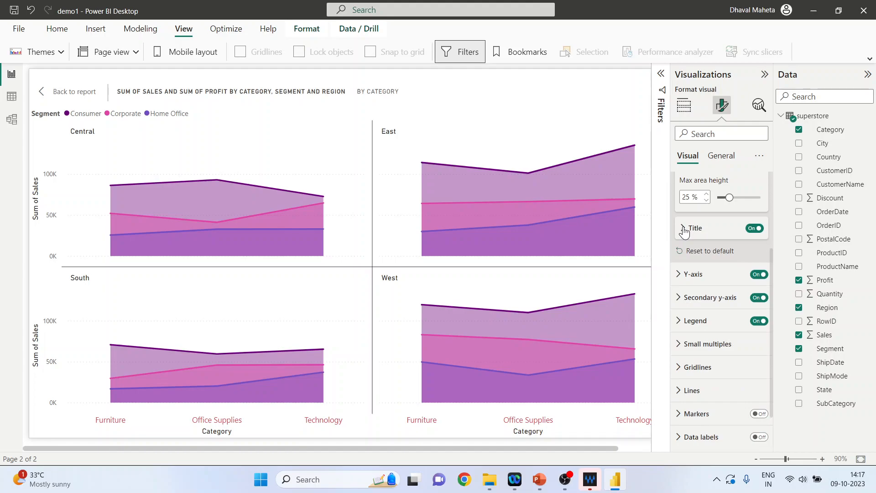
# Set the minimum of the y-axis range to 0
pyautogui.click(680, 276)
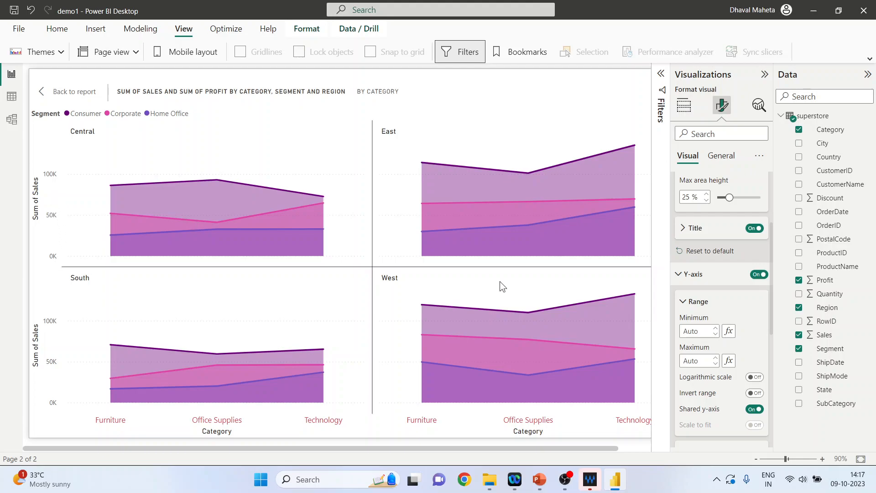
pyautogui.click(715, 334)
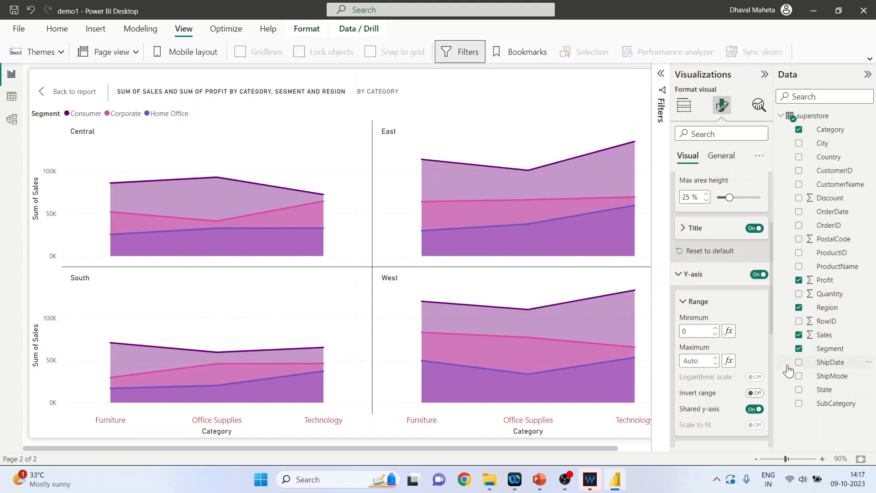
# Try inverting the y-axis range and turning off the shared y-axis, restoring each setting after viewing its effect
pyautogui.click(755, 394)
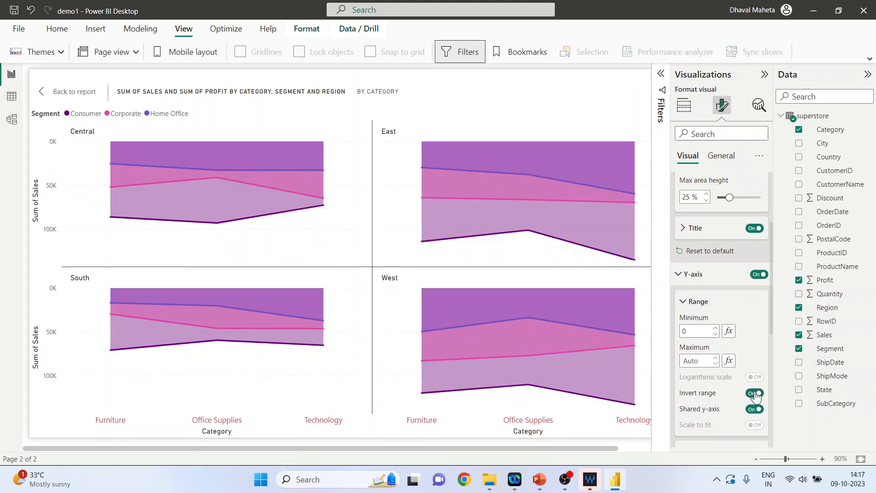
pyautogui.click(755, 393)
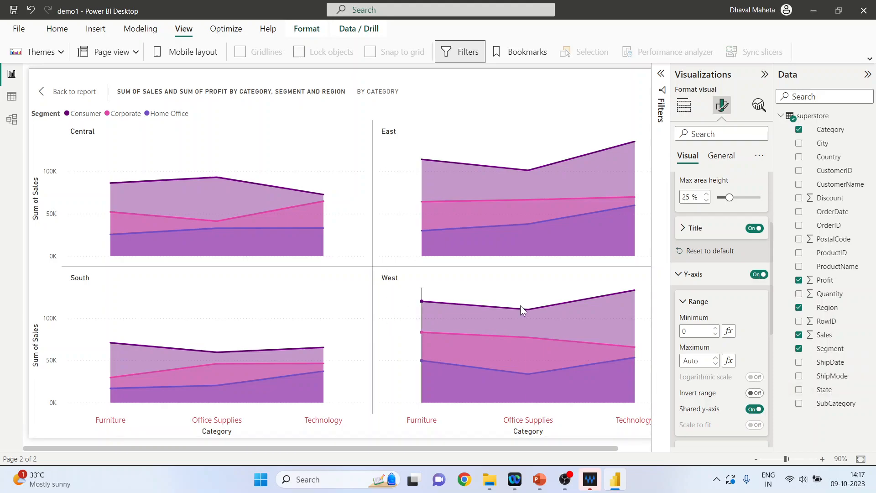
pyautogui.click(754, 409)
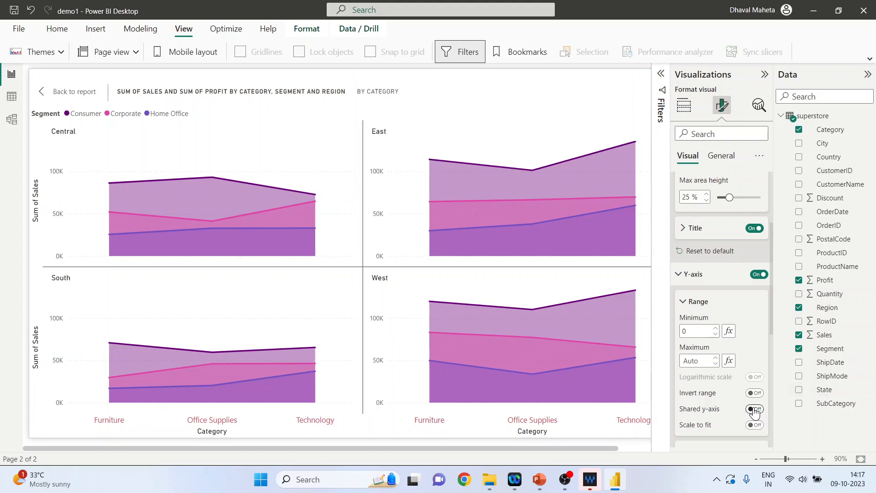
pyautogui.click(754, 409)
# Change the color of the y-axis values to a darker blue theme shade
pyautogui.scroll(-3, 738, 395)
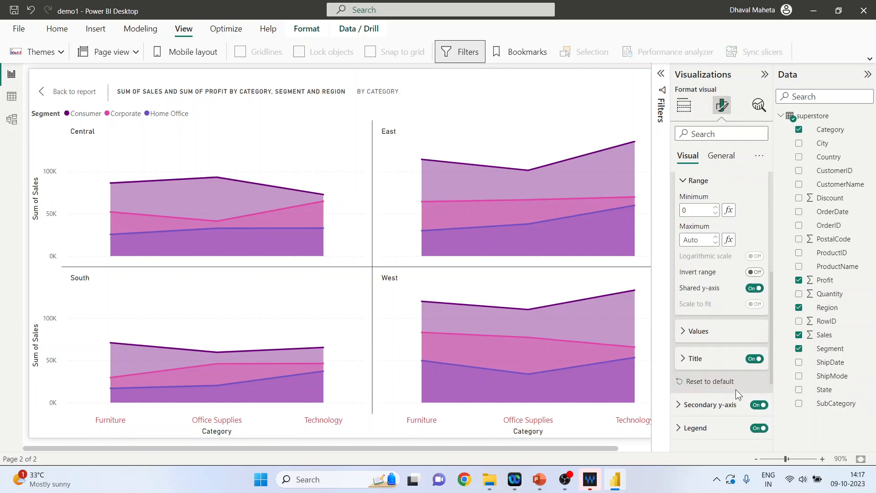
pyautogui.click(687, 330)
pyautogui.scroll(-3, 722, 327)
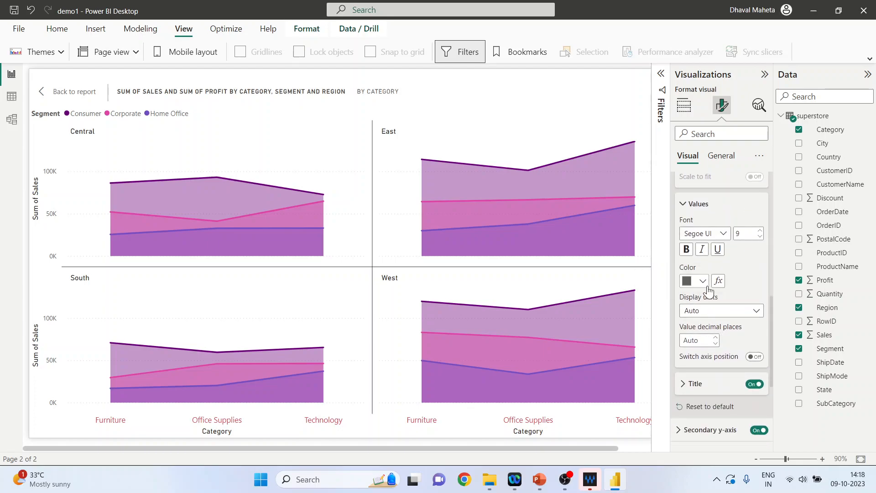
pyautogui.click(708, 285)
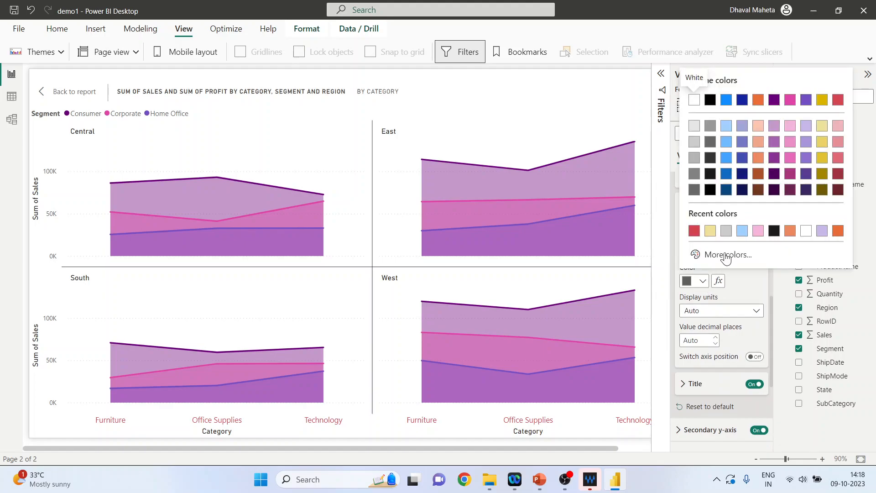
pyautogui.click(728, 177)
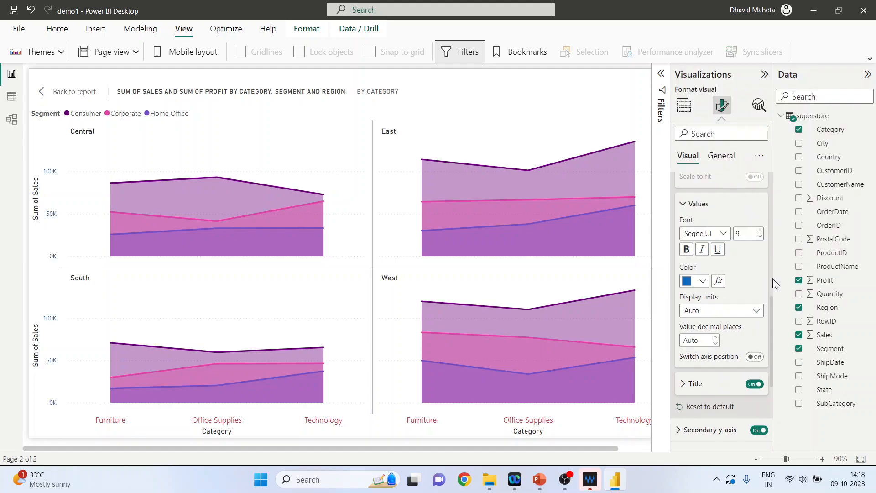
# Try Millions as the display units of the y-axis values, and settle on Thousands
pyautogui.click(757, 310)
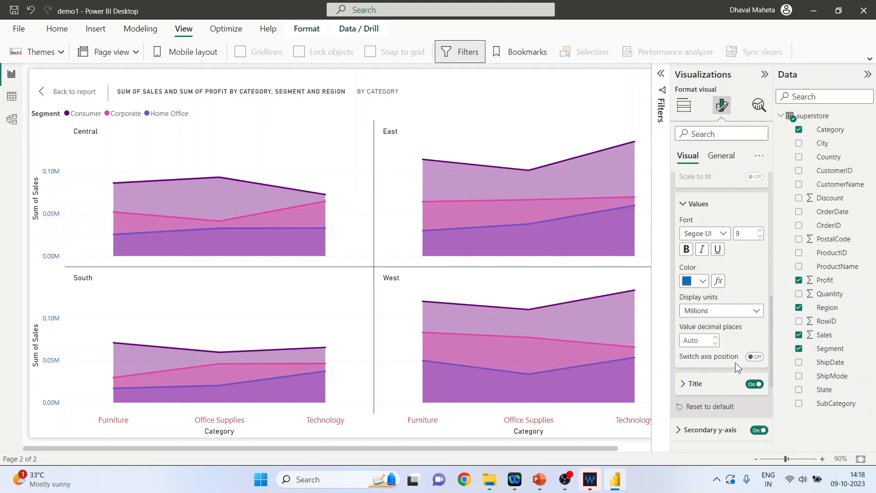
pyautogui.click(756, 315)
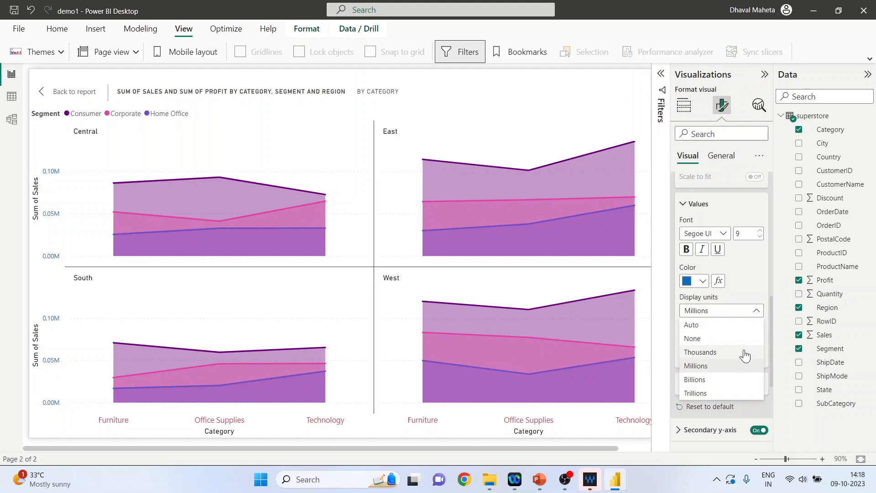
pyautogui.click(744, 352)
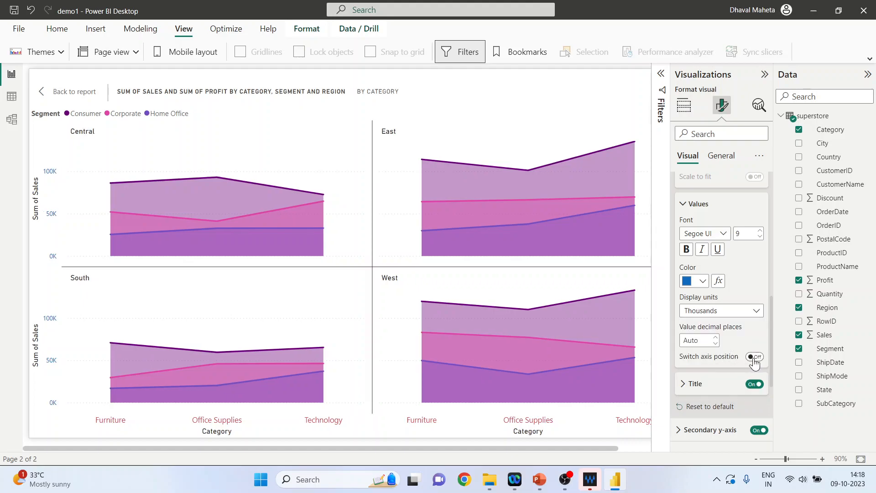
# Try switching the y-axis position to the opposite side of the chart and restore its original position
pyautogui.click(755, 357)
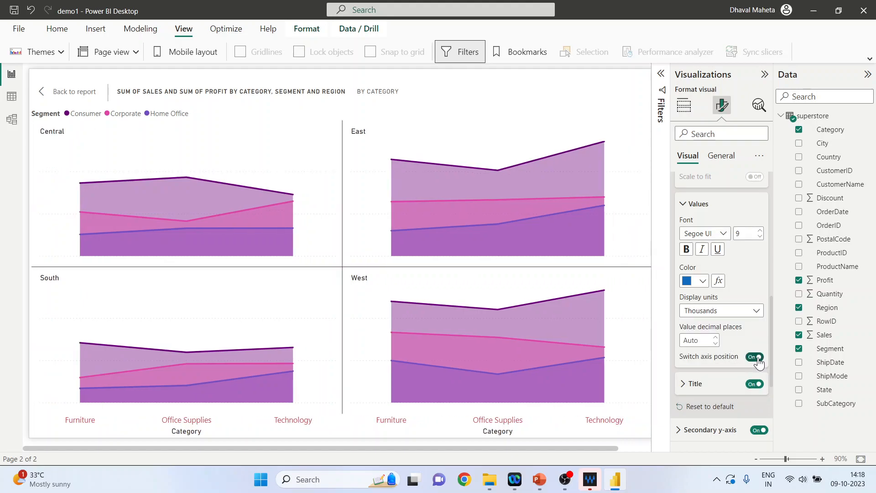
pyautogui.click(756, 361)
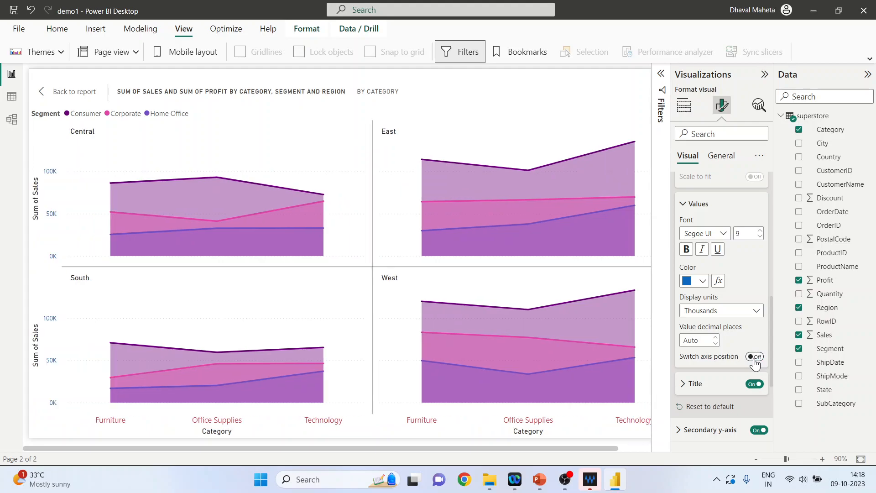
pyautogui.click(755, 359)
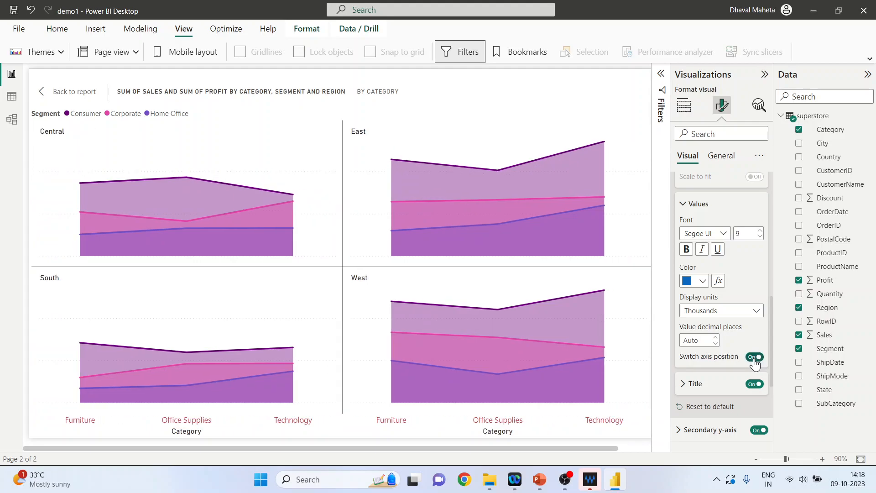
pyautogui.click(755, 361)
pyautogui.scroll(-1, 721, 371)
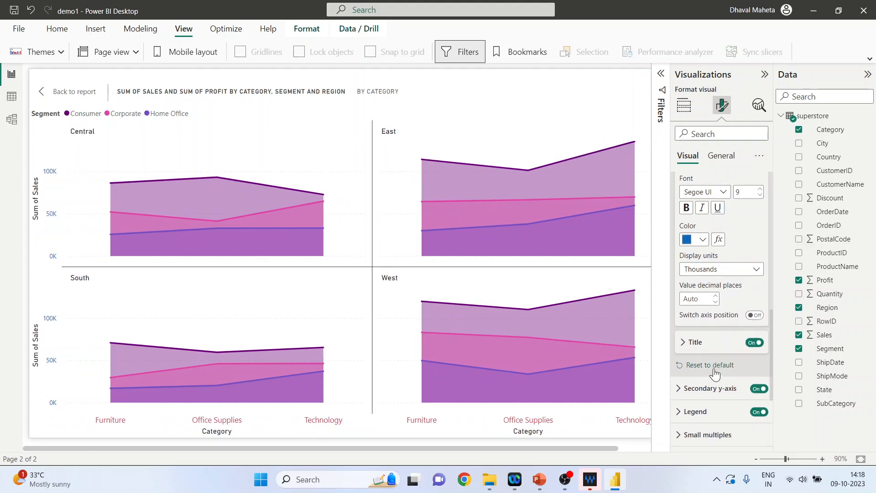
# Review the y-axis title options and secondary y-axis range settings, and turn the secondary y-axis off
pyautogui.click(689, 349)
pyautogui.scroll(-3, 693, 343)
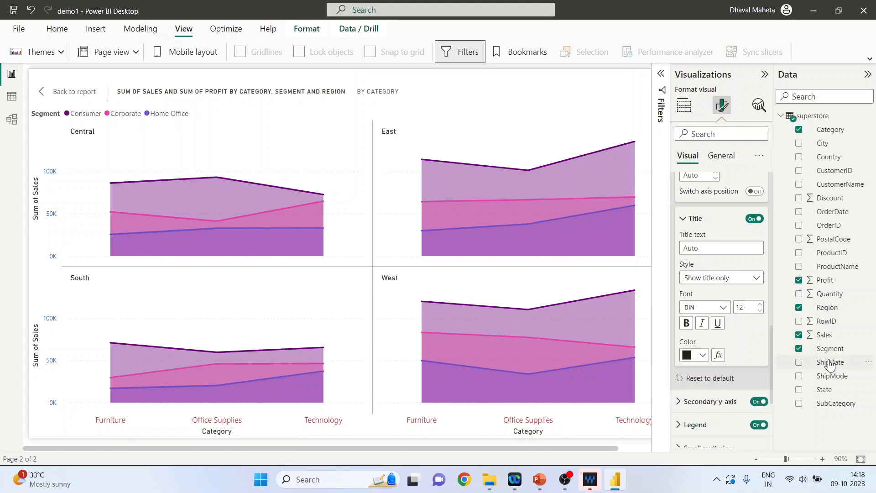
pyautogui.click(680, 407)
pyautogui.scroll(-3, 707, 347)
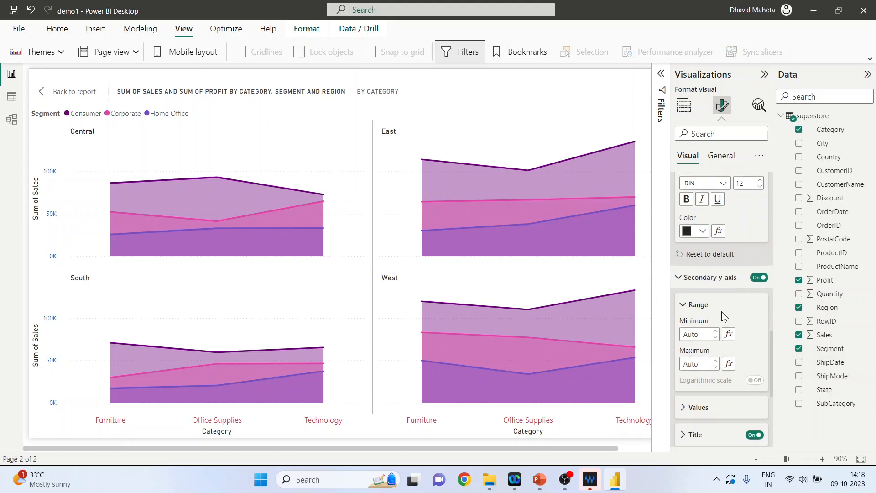
pyautogui.scroll(-3, 722, 310)
pyautogui.scroll(1, 735, 221)
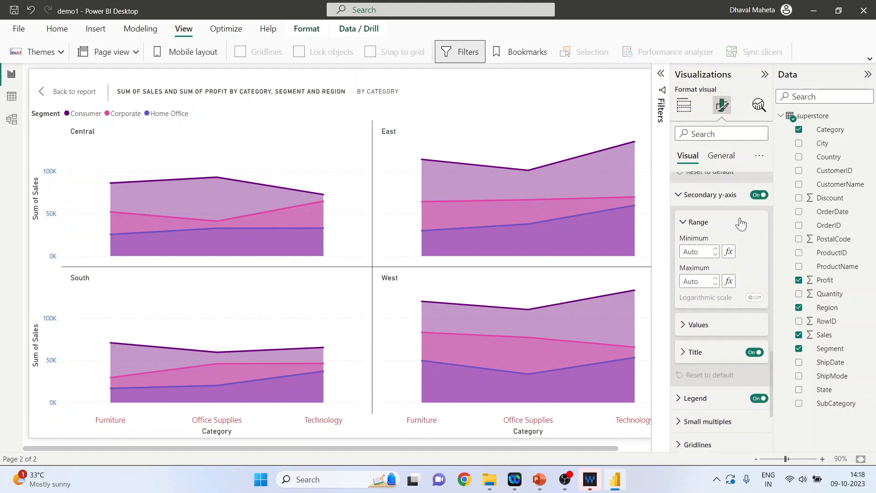
pyautogui.click(759, 195)
pyautogui.scroll(-1, 741, 258)
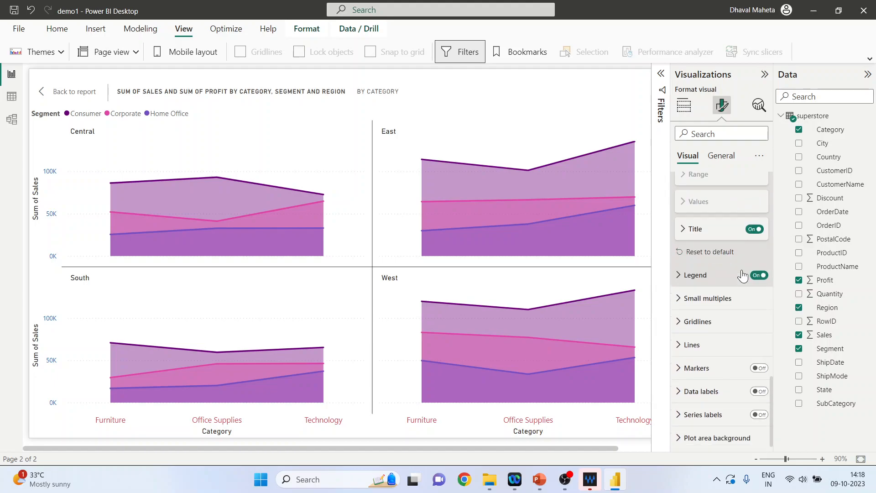
# Set the legend position to Bottom center
pyautogui.click(707, 272)
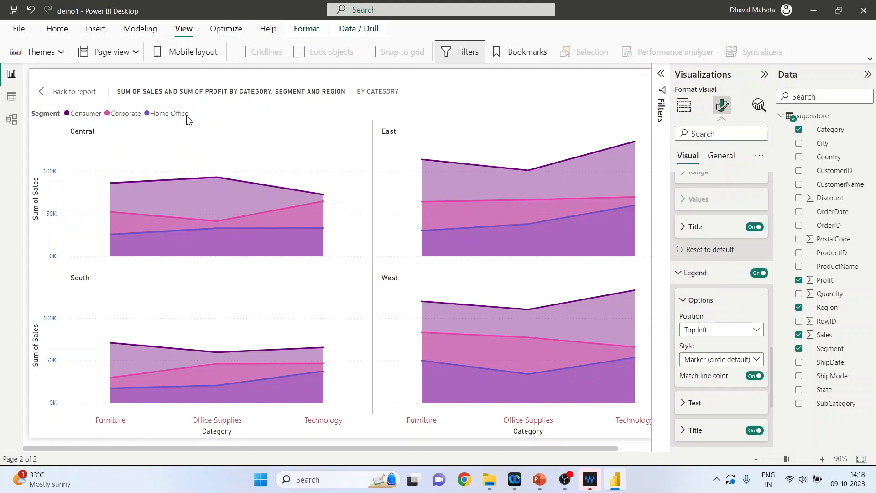
pyautogui.click(756, 330)
pyautogui.press('Escape')
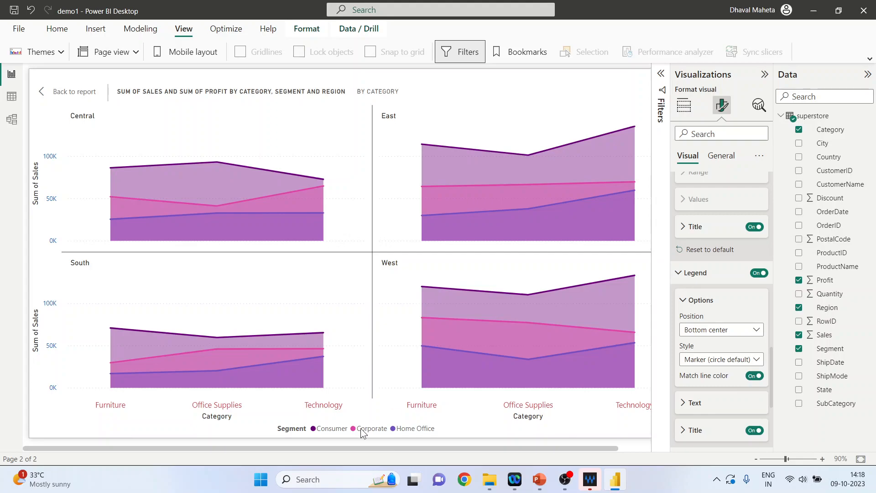
# Try the Line style for the legend and restore Marker (circle default)
pyautogui.click(756, 359)
pyautogui.click(731, 400)
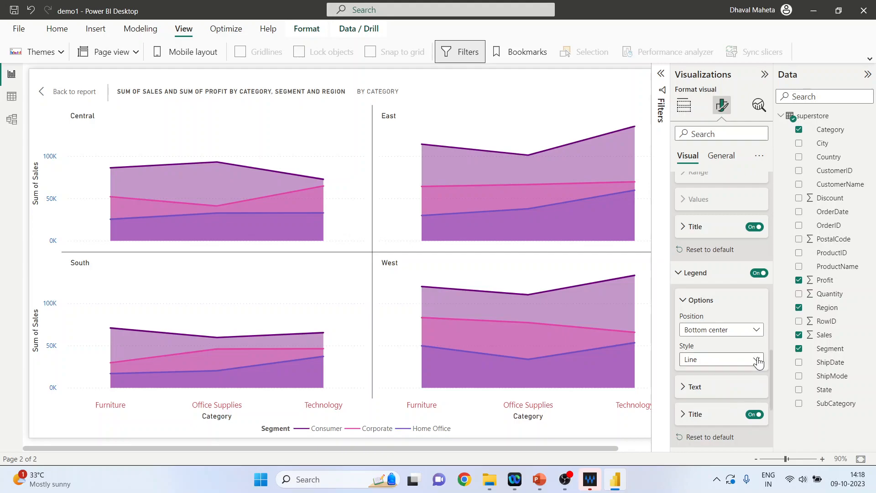
pyautogui.click(749, 360)
pyautogui.click(740, 376)
# Change the legend text color to the red theme color
pyautogui.scroll(-3, 701, 397)
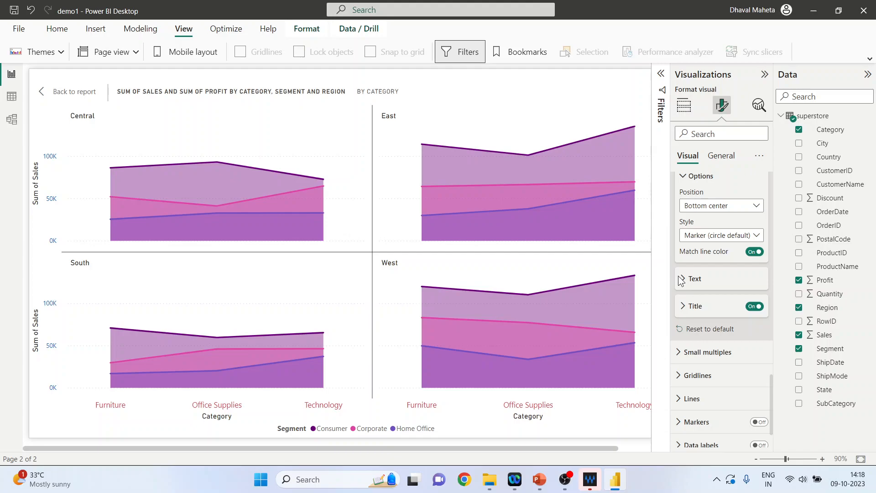
pyautogui.click(683, 280)
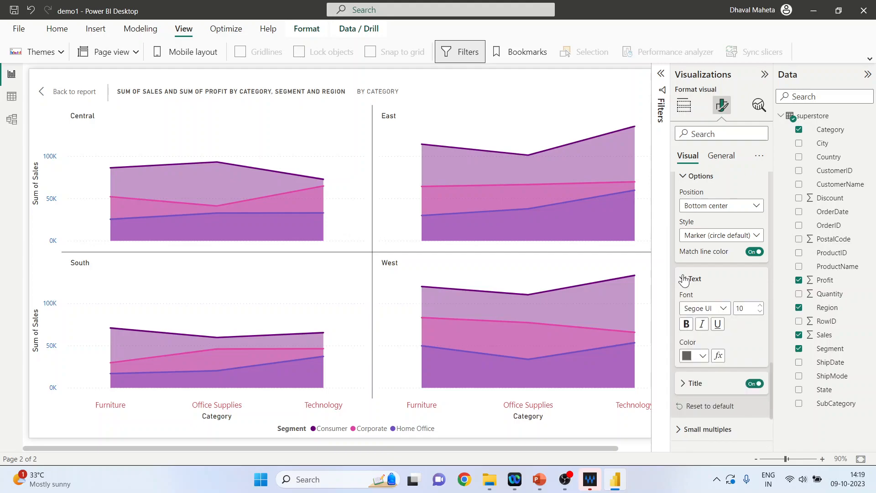
pyautogui.click(705, 356)
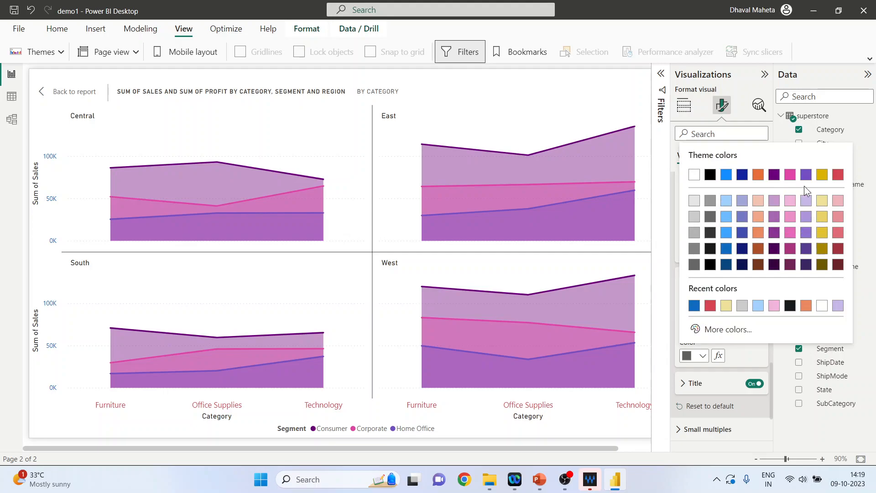
pyautogui.click(837, 176)
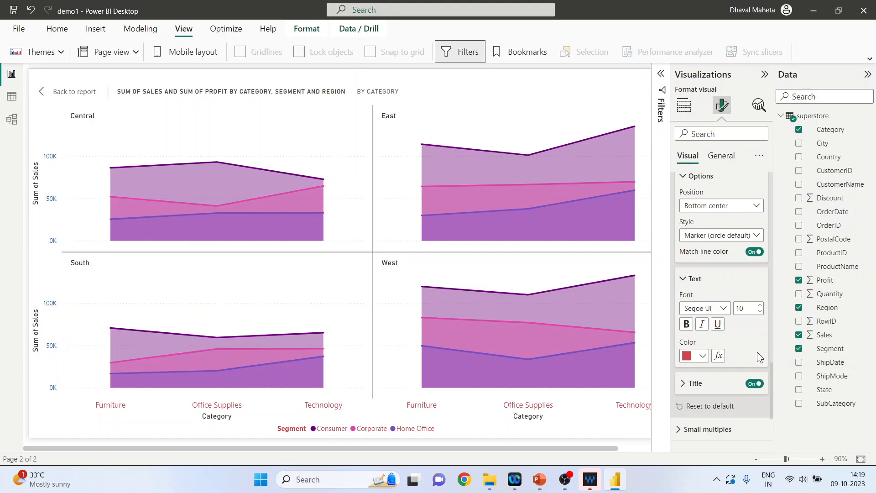
# Change the legend's title text to "Segmentwise"
pyautogui.click(684, 383)
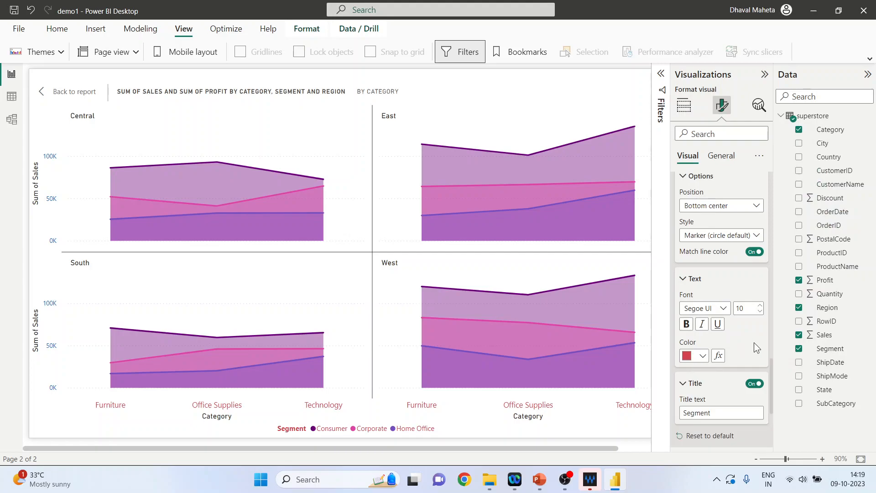
pyautogui.scroll(-3, 754, 342)
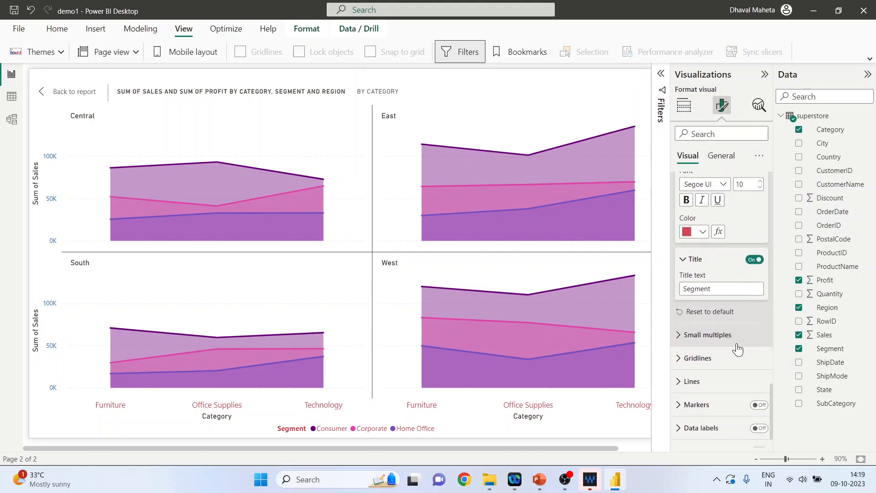
pyautogui.click(729, 292)
pyautogui.write('wise')
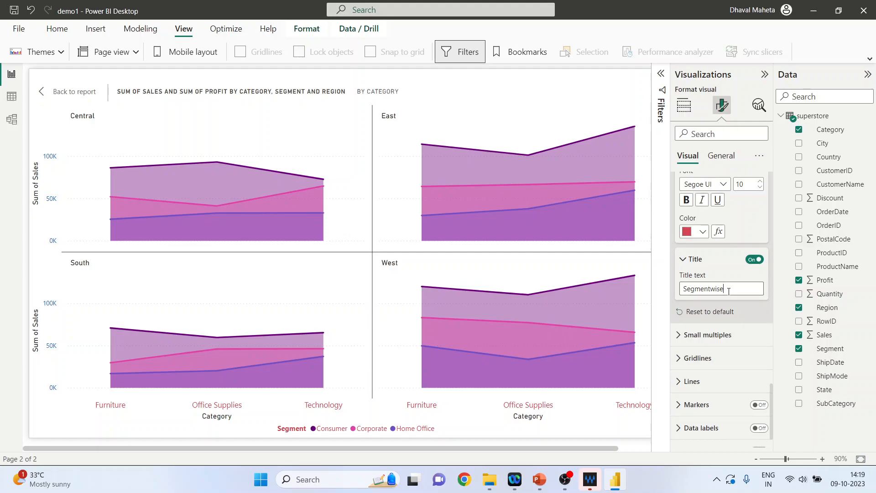
# Try small multiples layouts with 3 rows and with 3 and 1 columns, and restore 2 rows by 2 columns
pyautogui.click(683, 337)
pyautogui.scroll(-3, 729, 333)
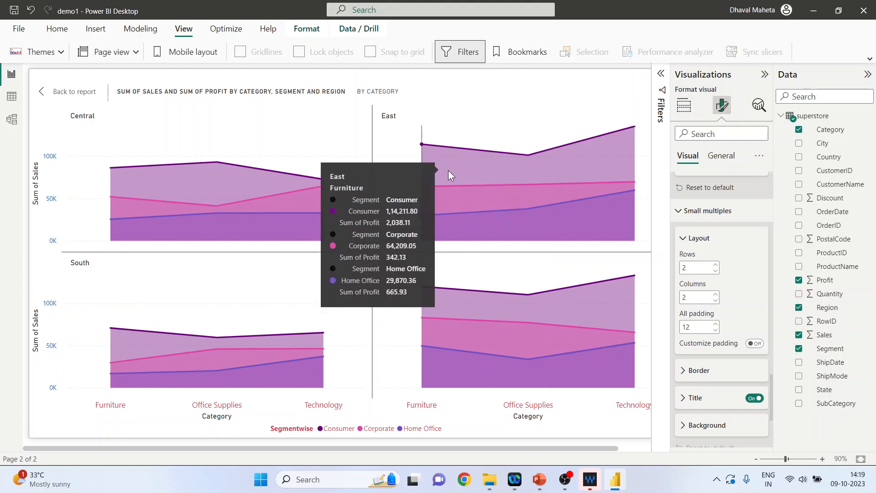
pyautogui.click(715, 266)
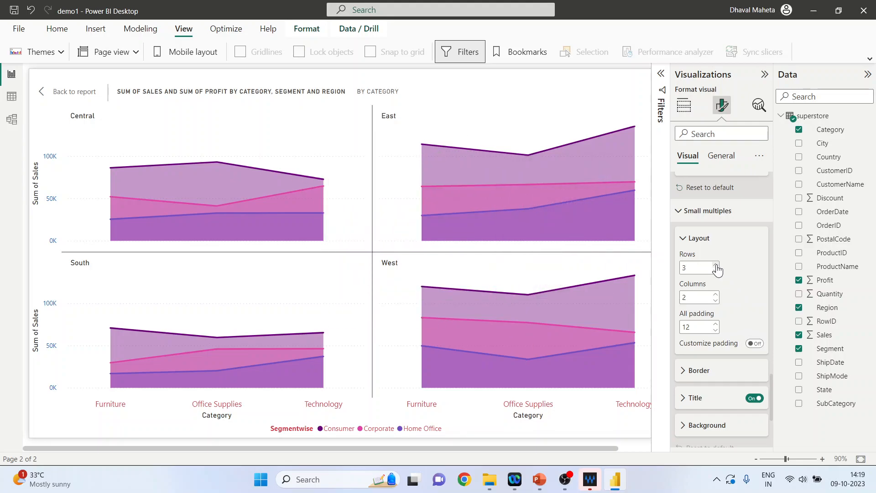
pyautogui.click(716, 294)
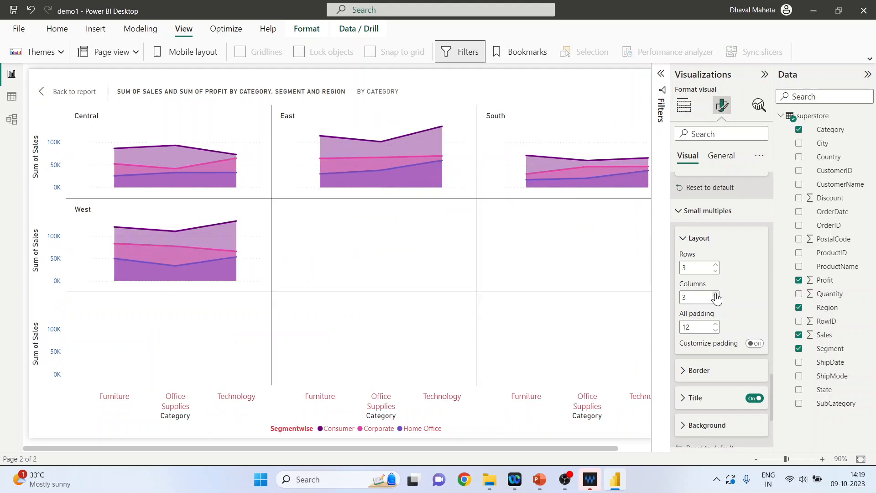
pyautogui.click(716, 301)
pyautogui.click(716, 301)
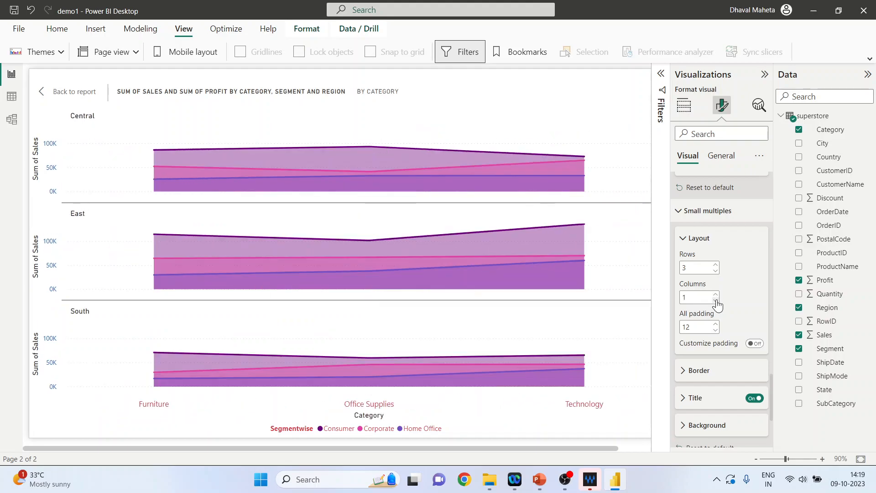
pyautogui.click(716, 294)
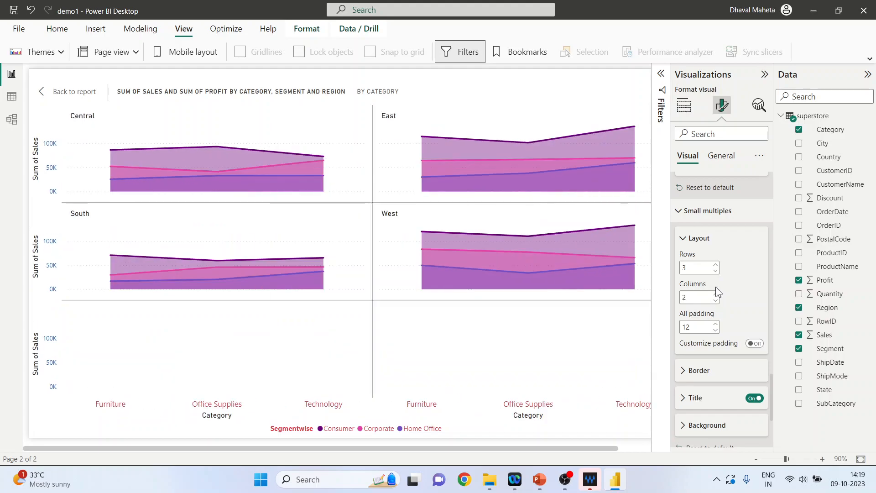
pyautogui.click(716, 270)
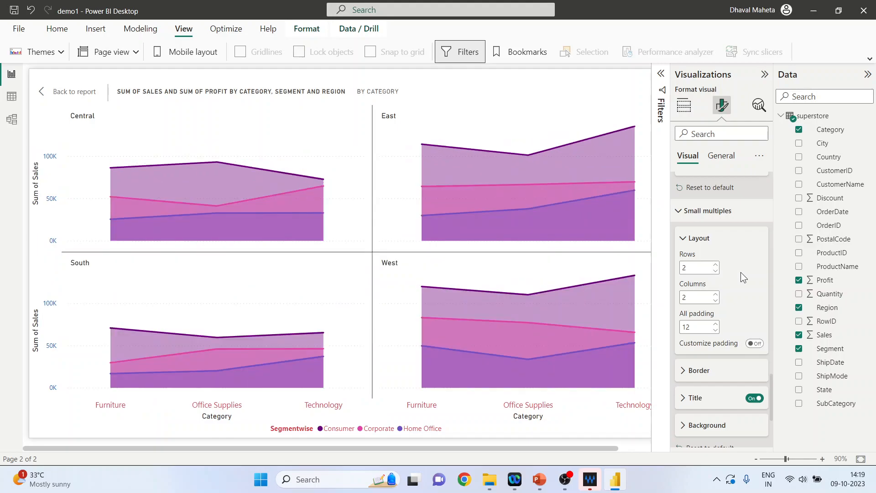
# Increase the padding around all small multiples to 23
pyautogui.click(716, 324)
pyautogui.click(716, 323)
pyautogui.click(716, 324)
pyautogui.click(716, 323)
pyautogui.click(716, 324)
pyautogui.click(716, 324)
pyautogui.click(716, 323)
pyautogui.click(717, 323)
pyautogui.click(716, 323)
pyautogui.click(716, 323)
pyautogui.click(716, 323)
pyautogui.click(716, 324)
pyautogui.click(716, 323)
pyautogui.click(716, 323)
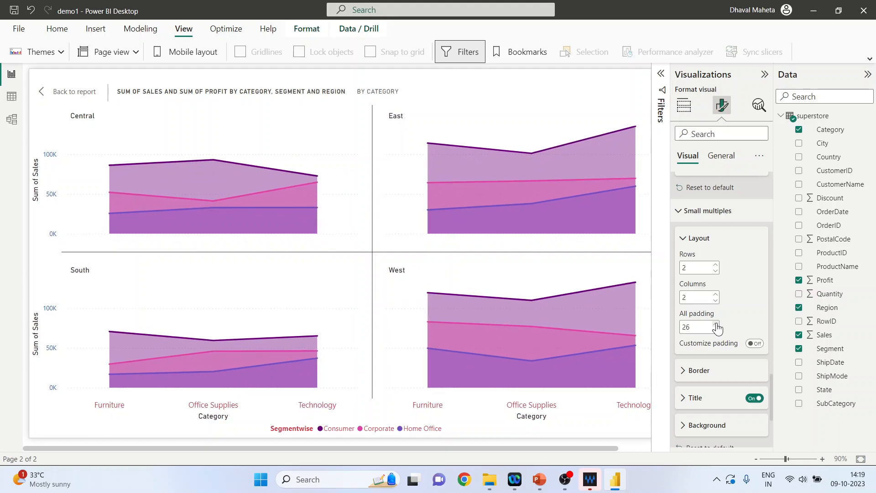
pyautogui.click(717, 324)
pyautogui.click(716, 324)
pyautogui.click(716, 330)
pyautogui.click(716, 330)
pyautogui.click(716, 330)
pyautogui.click(716, 330)
pyautogui.click(716, 330)
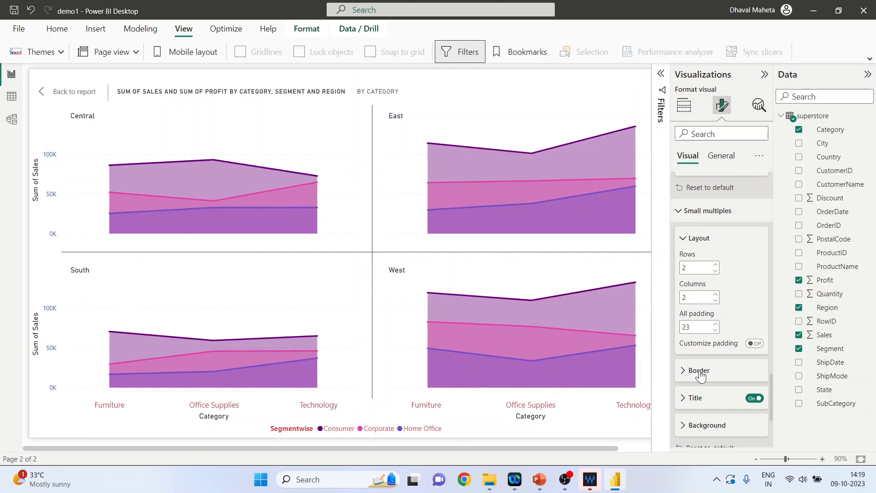
# Set the small multiples border gridlines to All
pyautogui.click(685, 371)
pyautogui.scroll(-3, 703, 327)
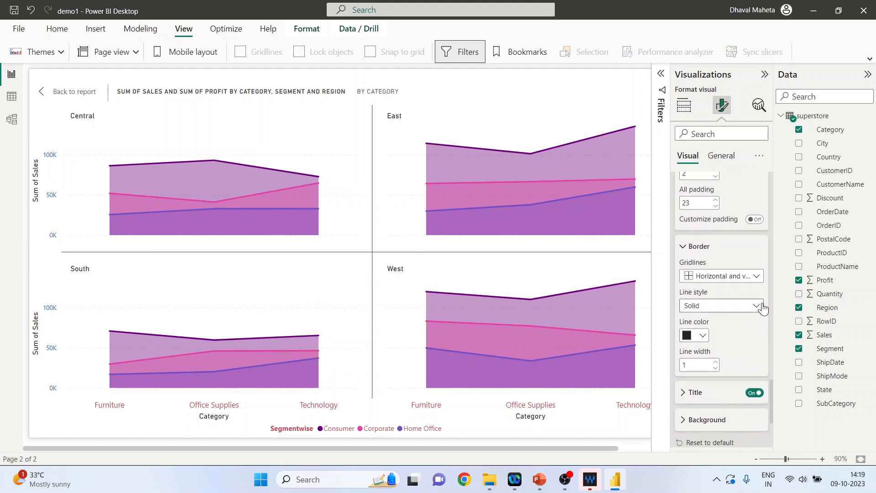
pyautogui.click(758, 276)
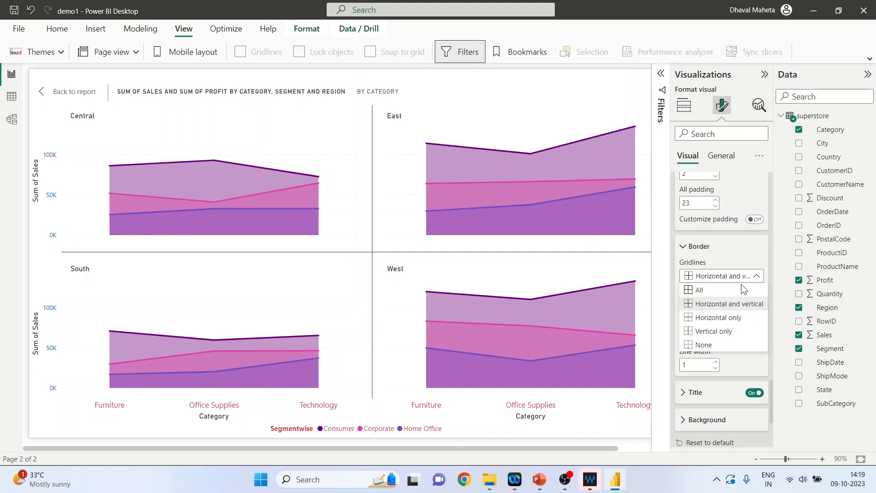
pyautogui.click(730, 290)
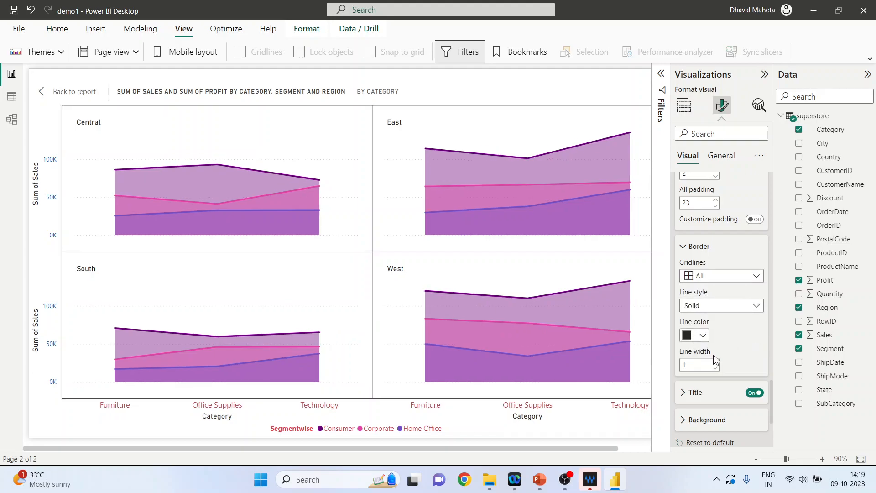
# Look at the border line color choices without picking one, and set the small multiples border line width to 4
pyautogui.click(703, 337)
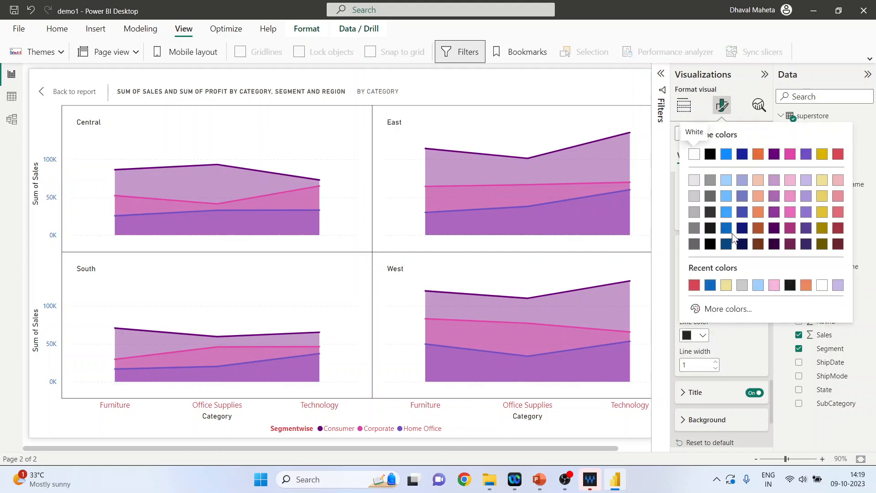
pyautogui.click(740, 341)
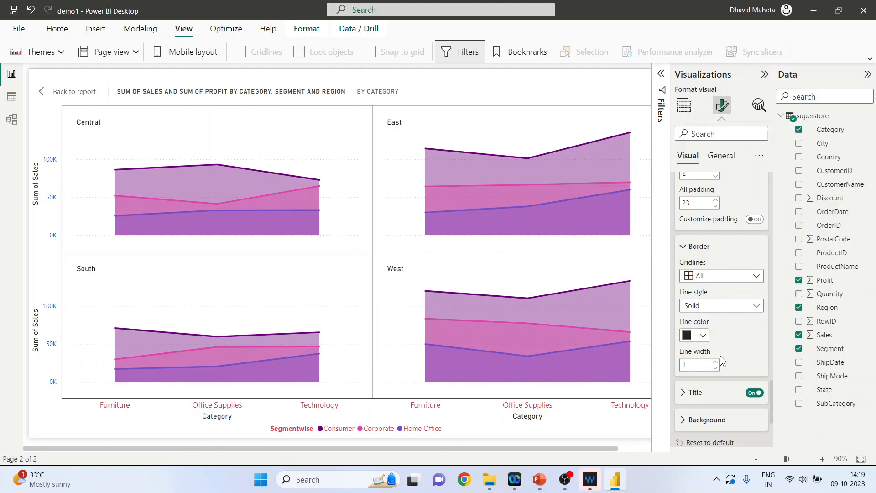
pyautogui.click(716, 362)
pyautogui.click(716, 362)
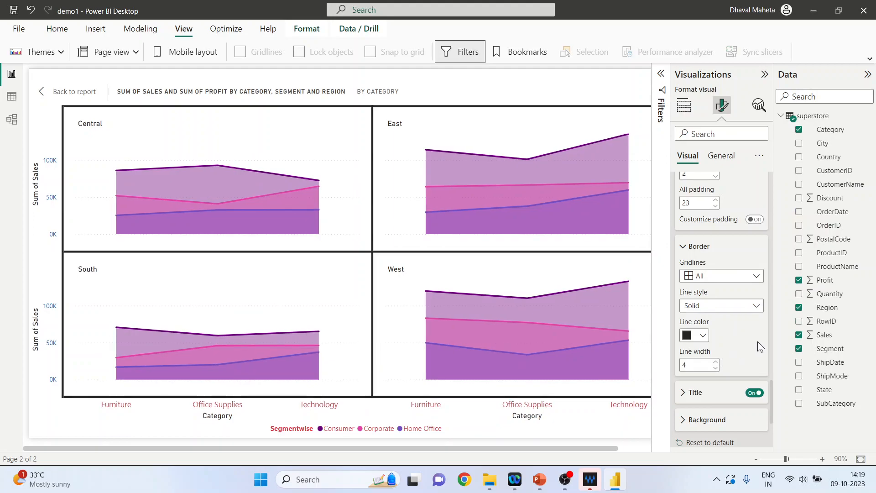
# Keep the small multiples titles at the Top position and center their alignment
pyautogui.scroll(-2, 759, 339)
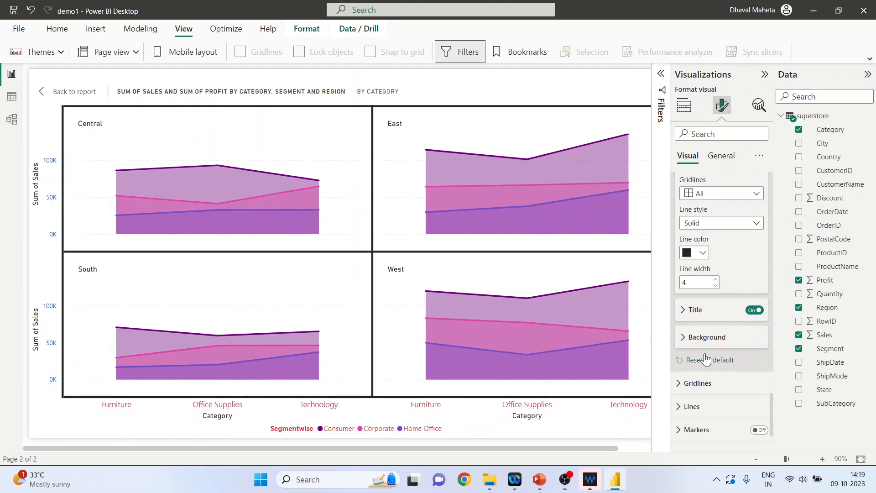
pyautogui.click(685, 310)
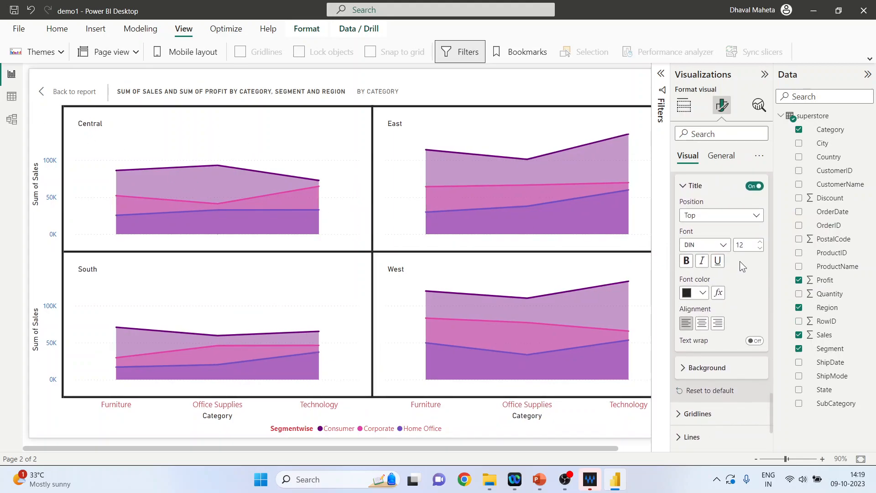
pyautogui.click(758, 215)
pyautogui.click(758, 215)
pyautogui.click(702, 323)
# Give the small multiples a light blue background with 70% transparency
pyautogui.scroll(-2, 733, 308)
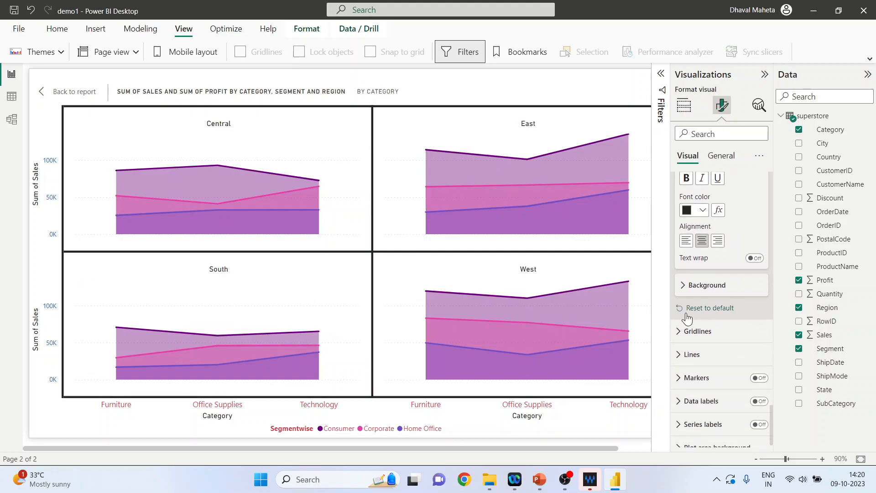
pyautogui.click(690, 284)
pyautogui.scroll(-2, 696, 270)
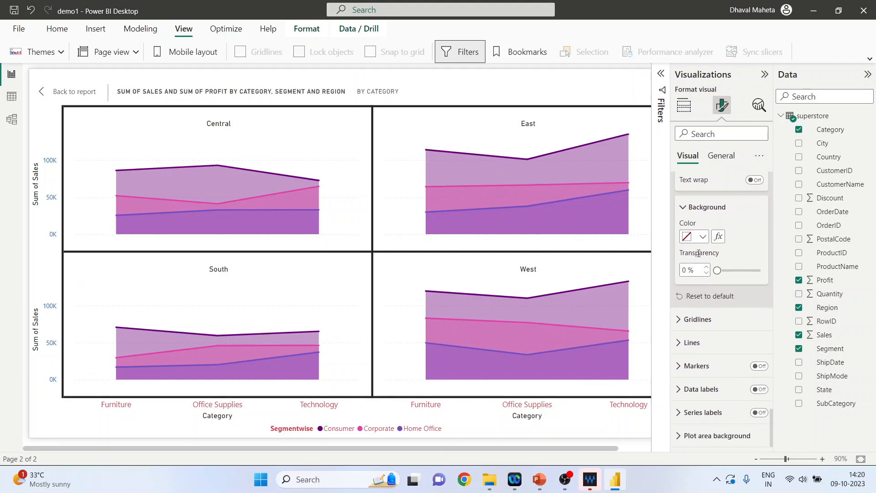
pyautogui.click(702, 236)
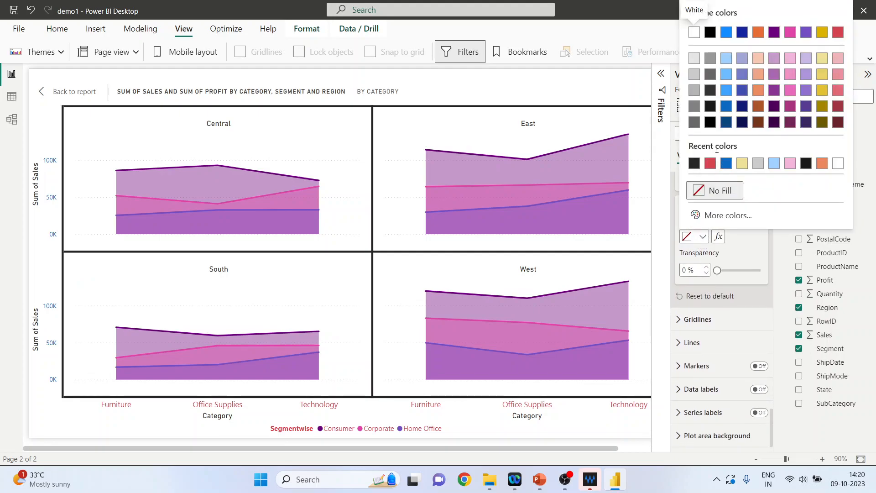
pyautogui.click(726, 75)
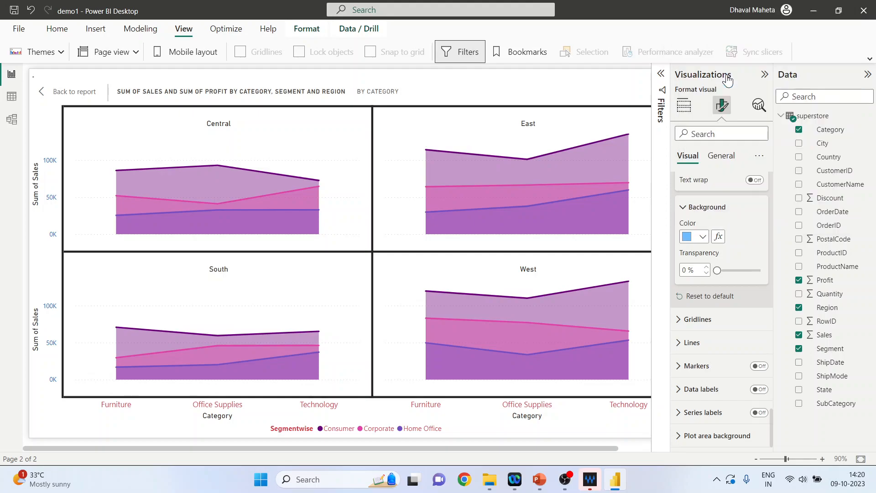
pyautogui.moveTo(717, 270); pyautogui.dragTo(747, 271)
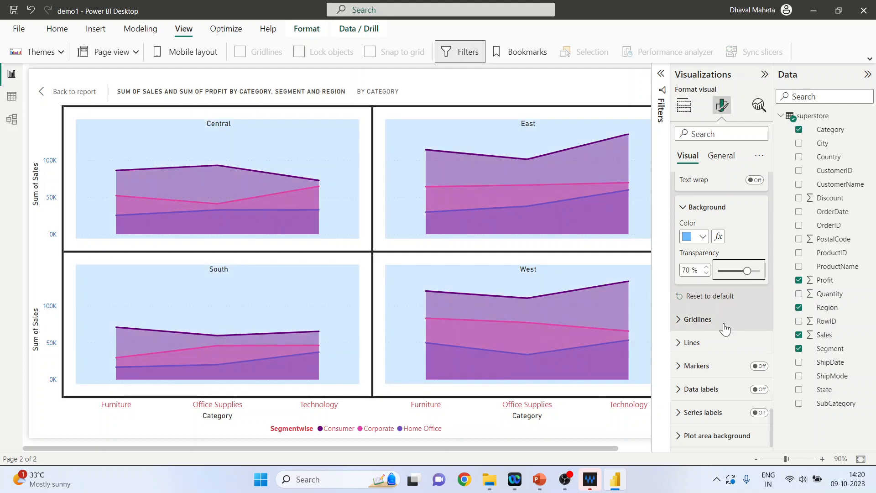
# Turn off the chart's horizontal gridlines
pyautogui.click(678, 322)
pyautogui.scroll(-3, 738, 316)
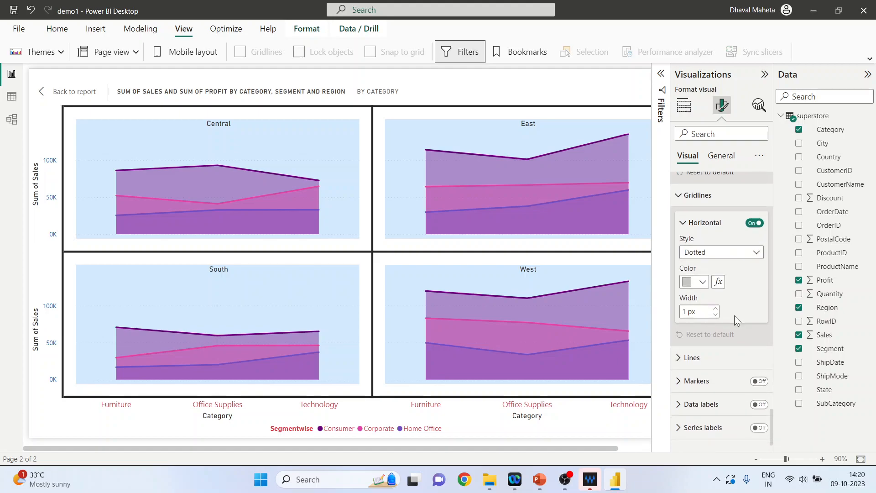
pyautogui.click(753, 224)
pyautogui.scroll(-1, 751, 321)
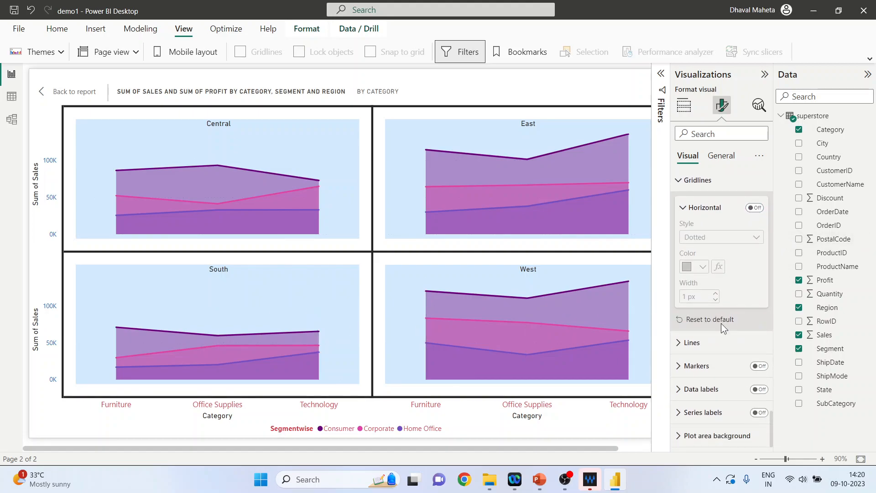
# Try the Dotted line style on all series and return it to Solid
pyautogui.click(726, 342)
pyautogui.scroll(-3, 735, 327)
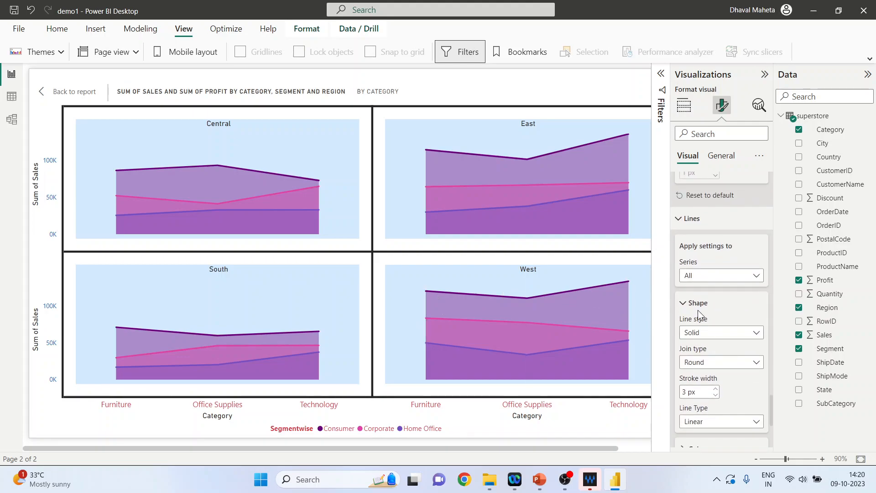
pyautogui.scroll(-3, 735, 320)
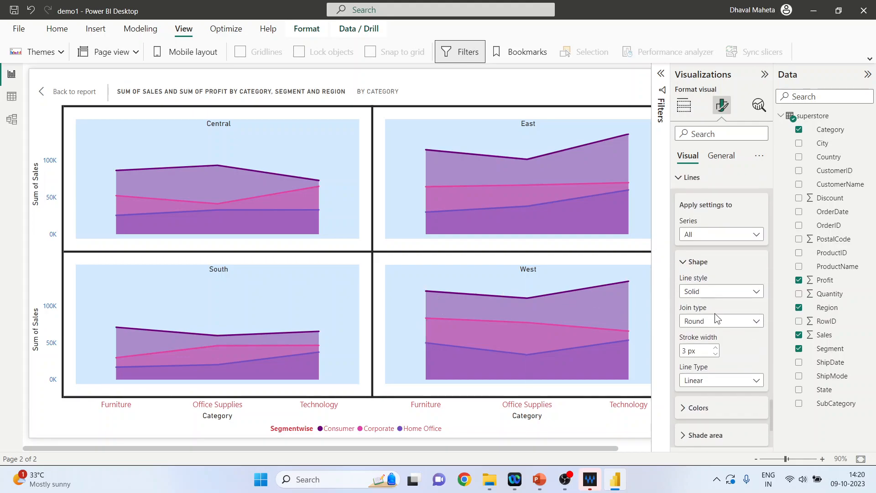
pyautogui.click(756, 296)
pyautogui.click(734, 331)
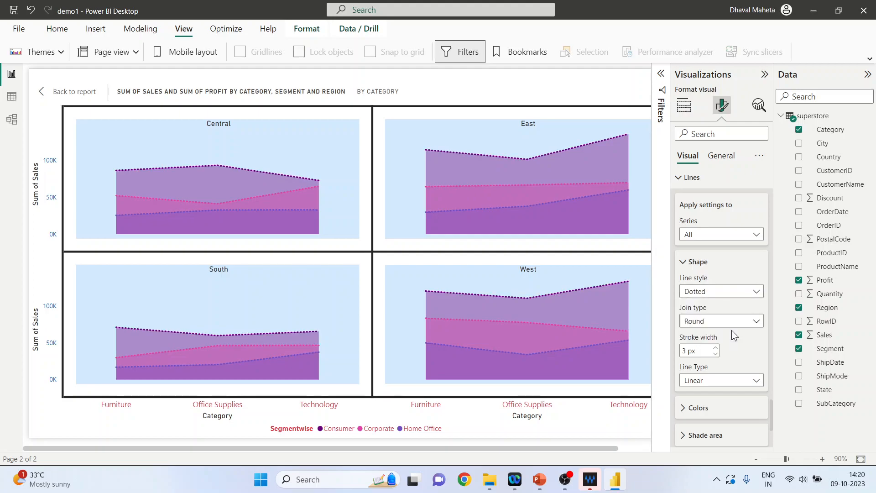
pyautogui.click(755, 291)
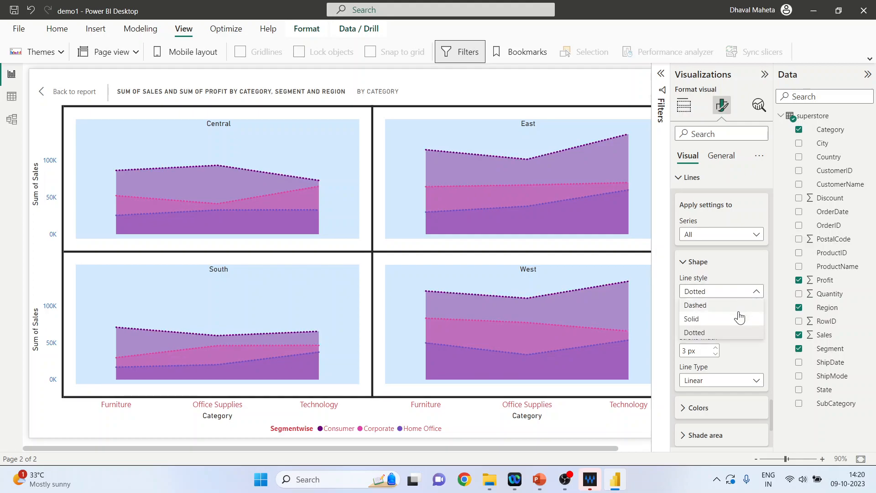
pyautogui.click(737, 319)
# Try a light orange color for the Home Office series and reset the line settings to default
pyautogui.scroll(-3, 751, 340)
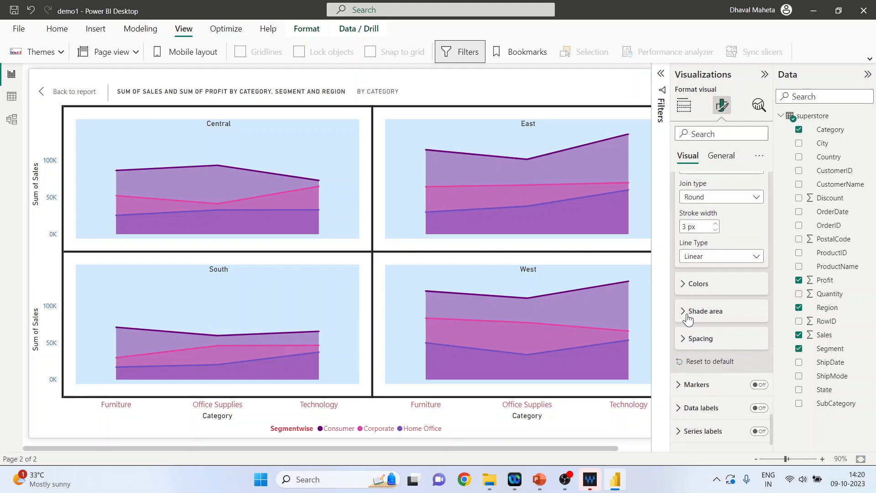
pyautogui.click(683, 285)
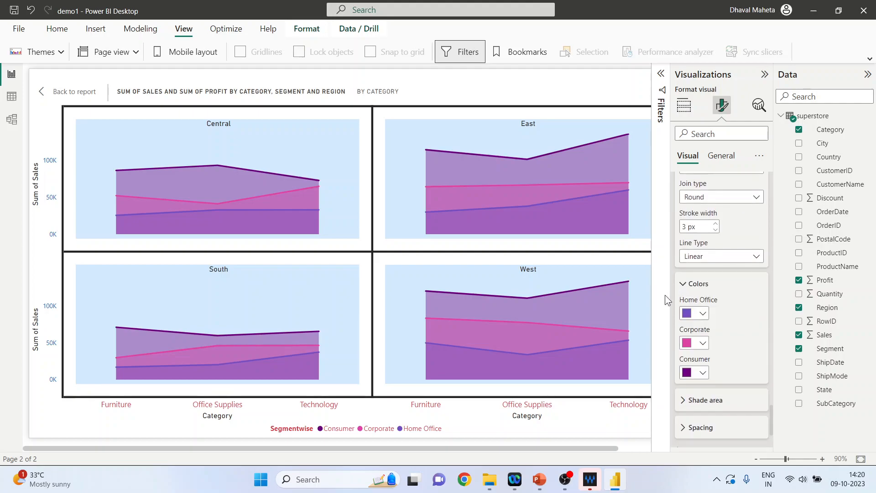
pyautogui.click(703, 314)
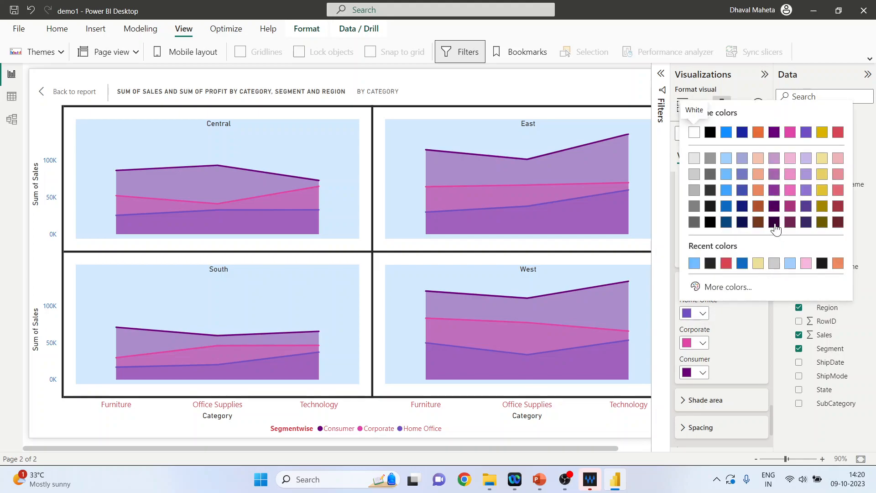
pyautogui.click(760, 193)
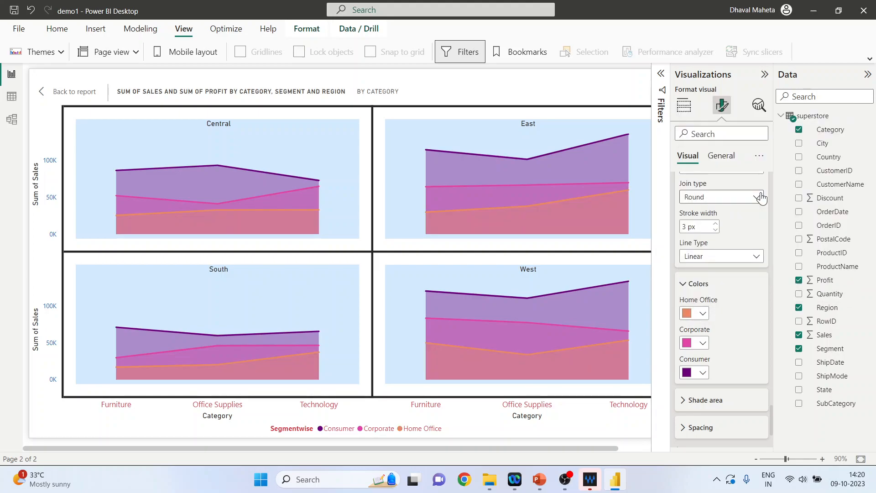
pyautogui.scroll(-3, 739, 378)
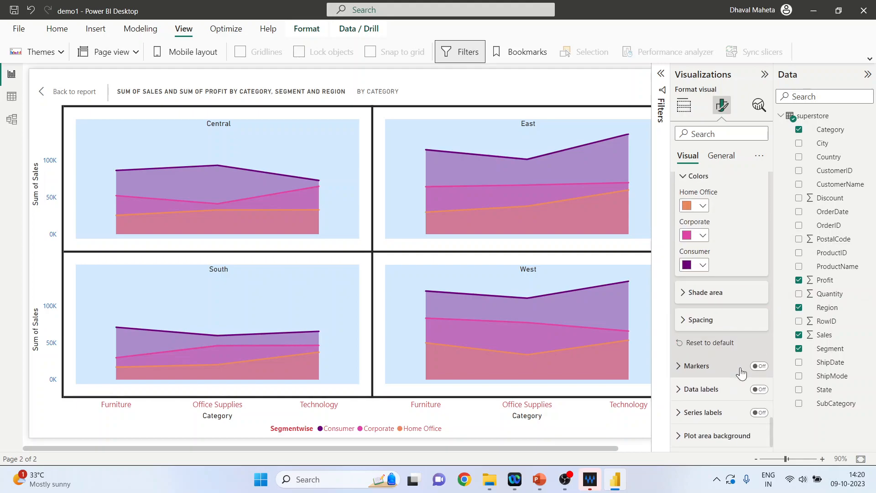
pyautogui.click(715, 348)
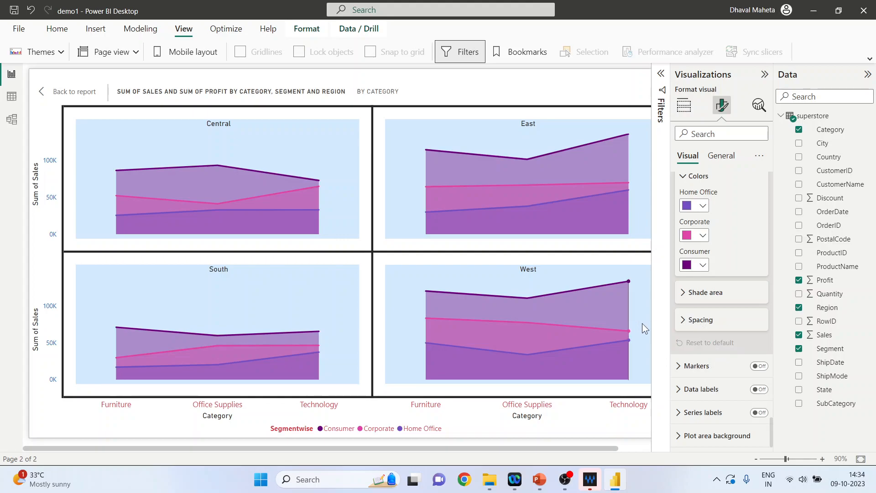
# Set the shade area transparency to 56% and expand the line spacing settings
pyautogui.click(687, 294)
pyautogui.moveTo(742, 326); pyautogui.dragTo(740, 328)
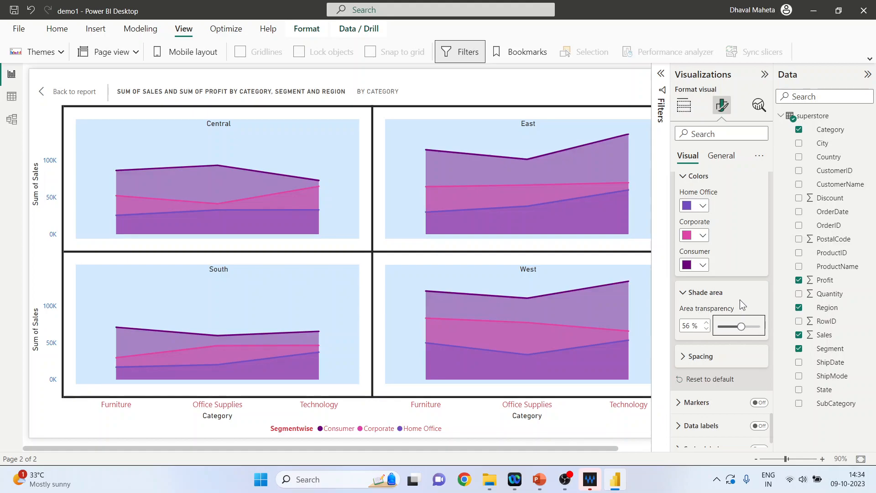
pyautogui.scroll(2, 740, 299)
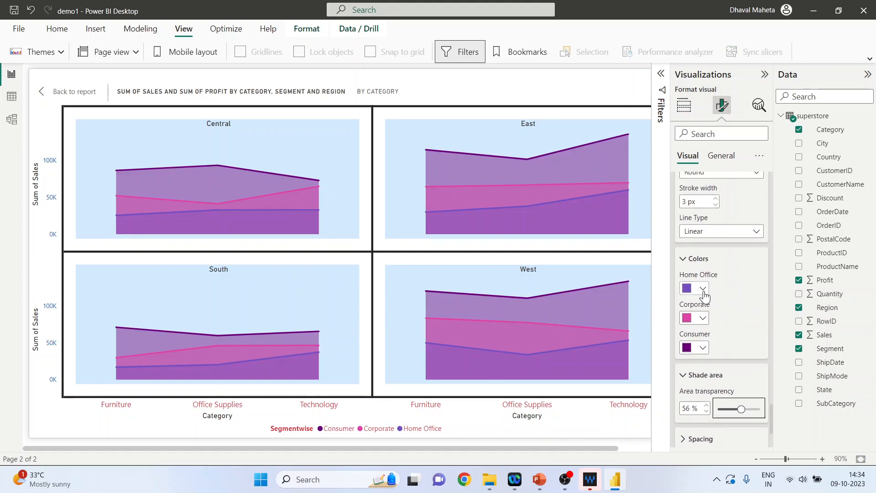
pyautogui.scroll(-2, 720, 307)
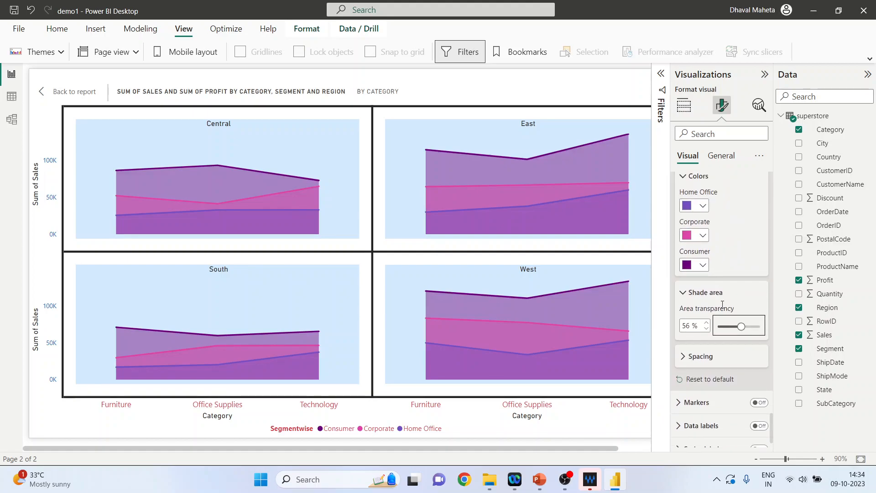
pyautogui.click(683, 360)
pyautogui.scroll(-2, 726, 367)
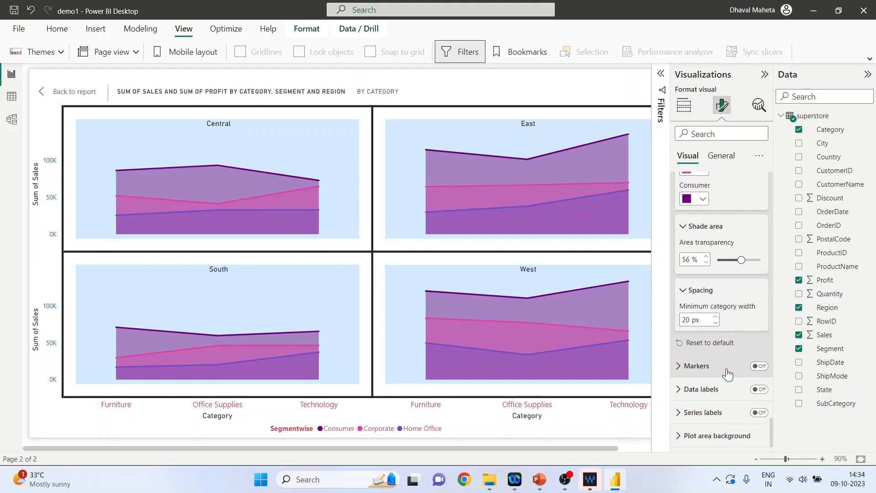
# Turn on markers for all series and change their shape type to the square
pyautogui.click(693, 368)
pyautogui.scroll(-2, 725, 366)
pyautogui.click(759, 284)
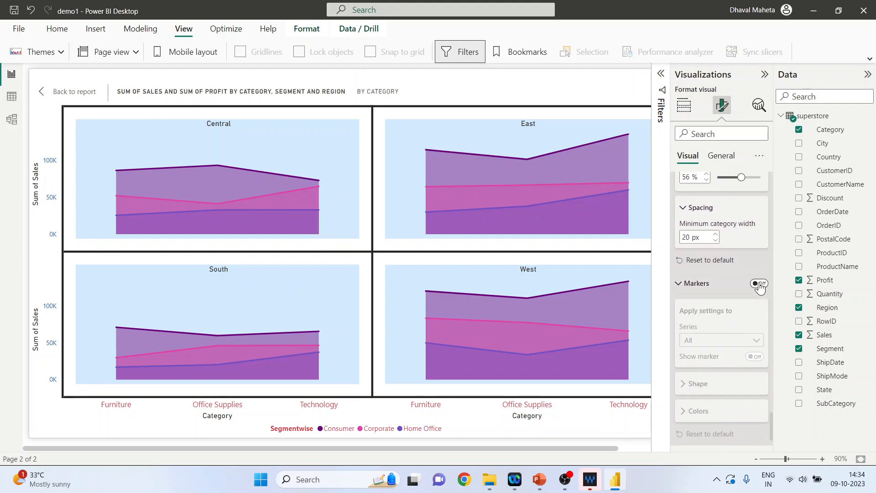
pyautogui.click(729, 385)
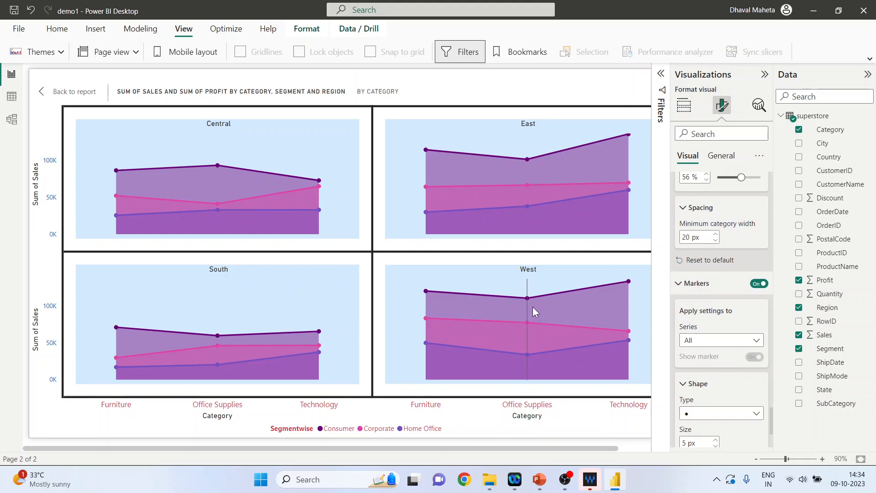
pyautogui.scroll(-2, 718, 370)
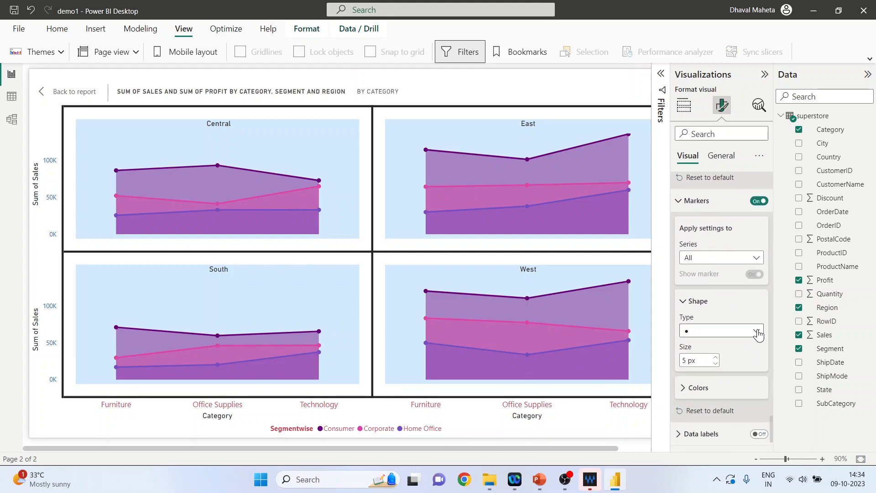
pyautogui.click(757, 331)
pyautogui.click(715, 362)
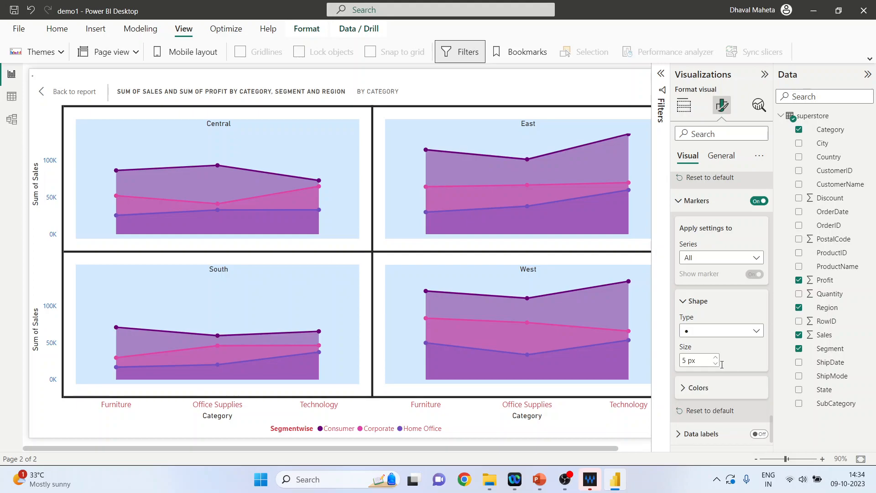
# Set the default marker color to black
pyautogui.scroll(-1, 744, 382)
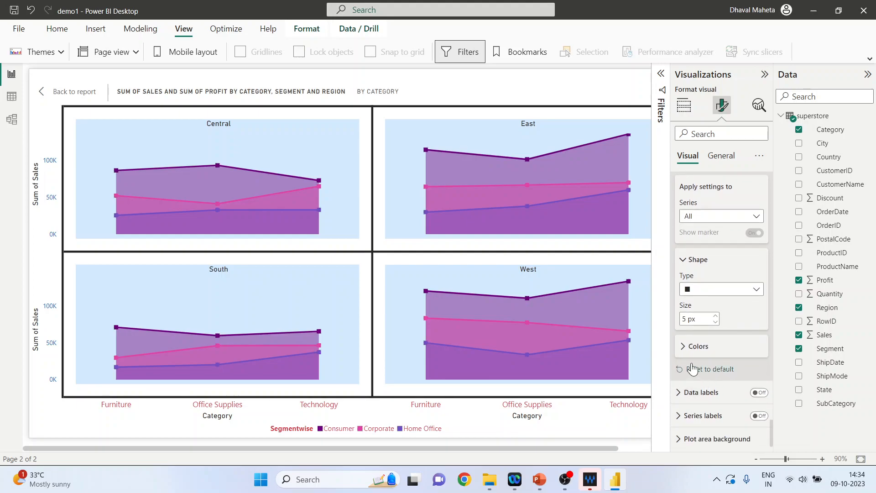
pyautogui.click(684, 348)
pyautogui.scroll(-1, 716, 354)
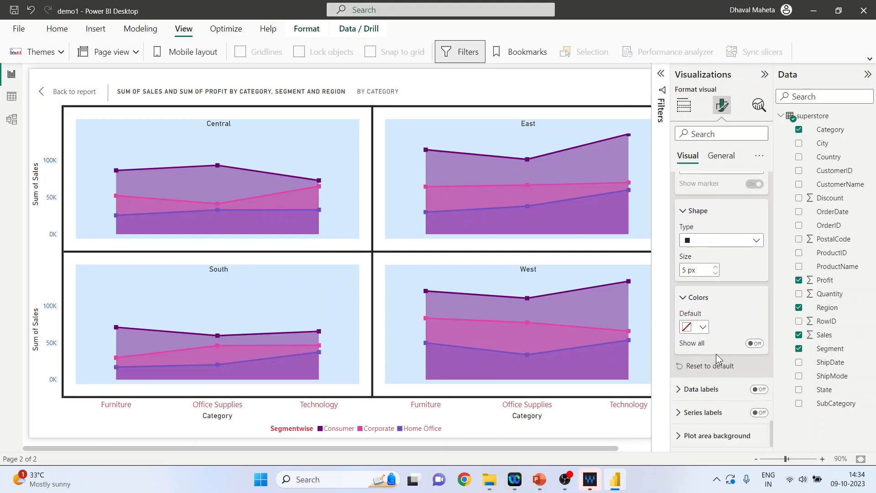
pyautogui.click(703, 328)
pyautogui.click(726, 277)
# Turn on data labels for all series, try the Above position, and set the position to Under
pyautogui.click(730, 389)
pyautogui.click(759, 306)
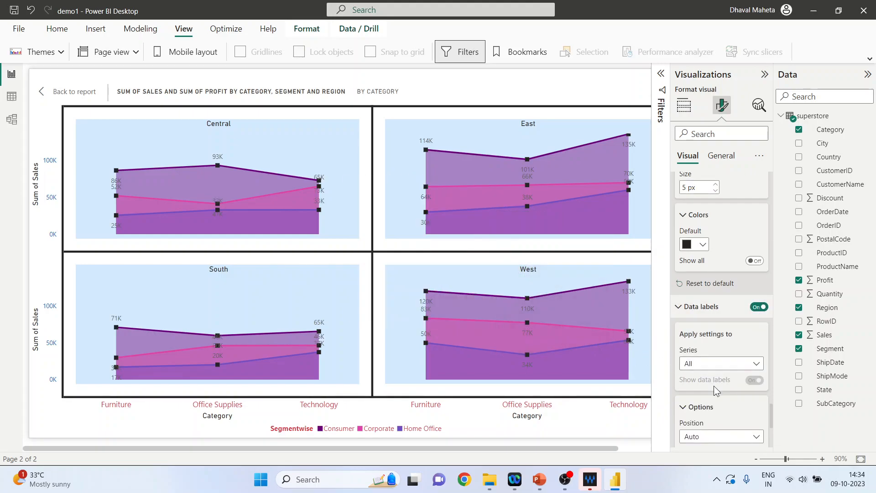
pyautogui.scroll(-3, 684, 378)
pyautogui.click(716, 353)
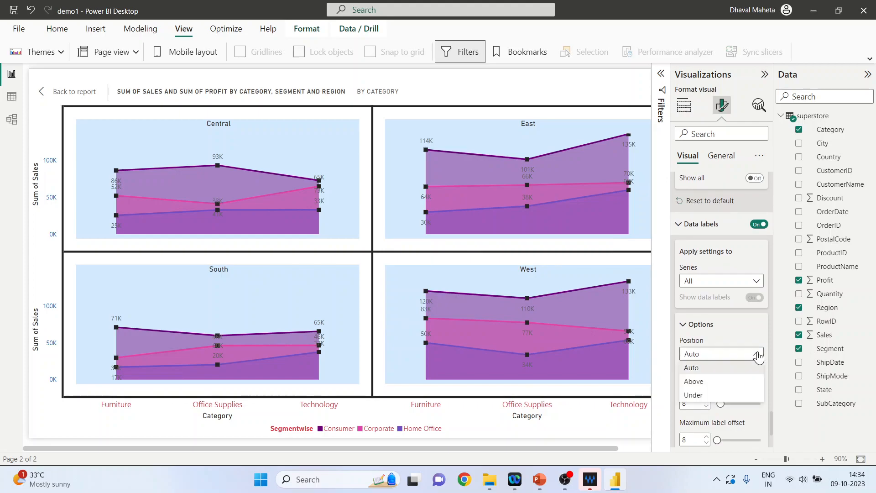
pyautogui.click(719, 381)
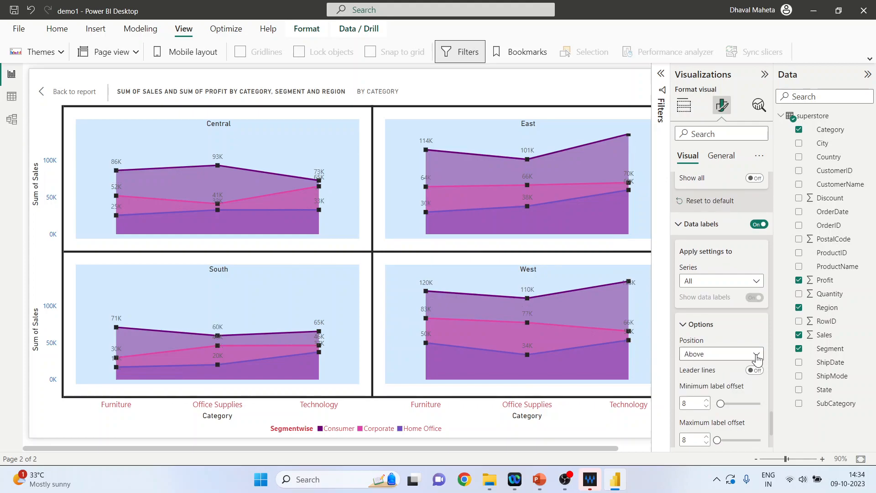
pyautogui.click(723, 354)
pyautogui.click(725, 394)
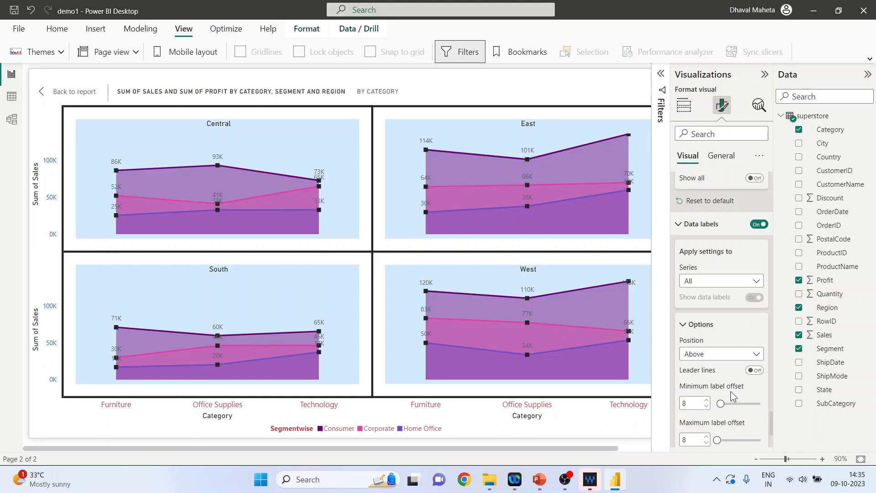
# Try adjusting the data labels' minimum and maximum label offsets, leaving both at 8
pyautogui.scroll(-3, 724, 346)
pyautogui.moveTo(722, 321)
pyautogui.mouseDown()
pyautogui.moveTo(731, 320)
pyautogui.moveTo(719, 319)
pyautogui.mouseUp()
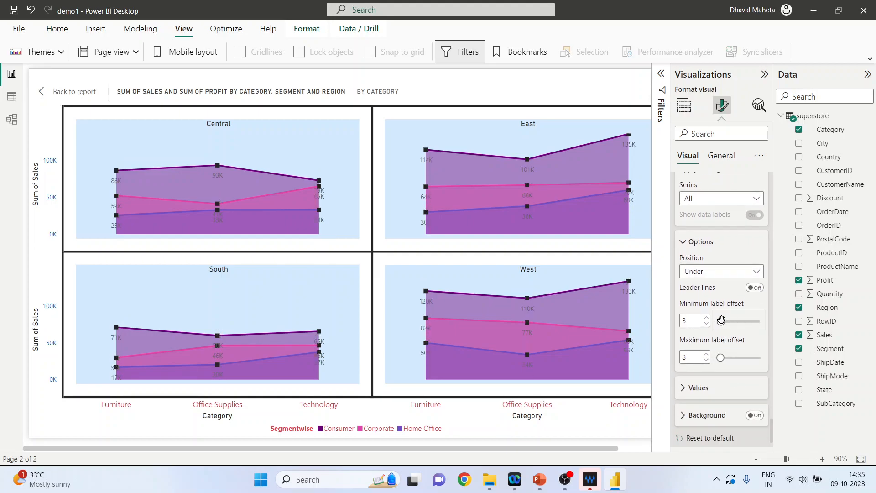
pyautogui.moveTo(717, 355)
pyautogui.mouseDown()
pyautogui.moveTo(725, 356)
pyautogui.moveTo(715, 356)
pyautogui.mouseUp()
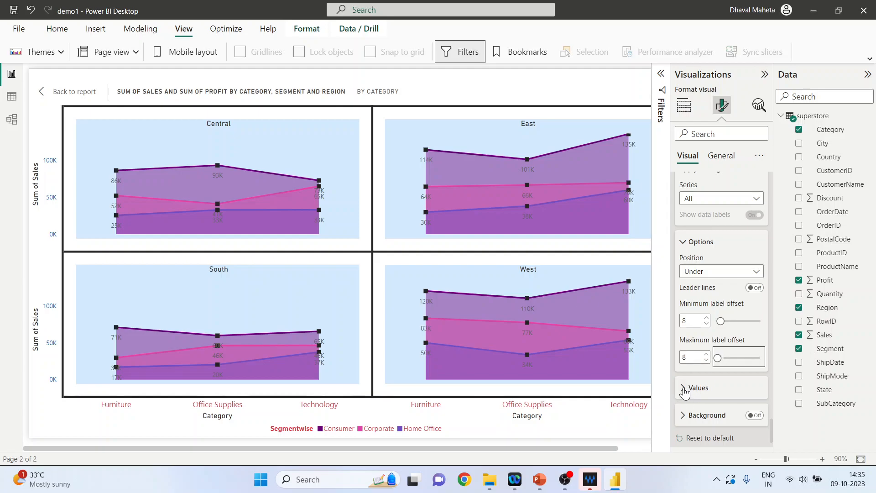
# Set the color of the data label values to light yellow
pyautogui.click(699, 388)
pyautogui.scroll(-3, 698, 392)
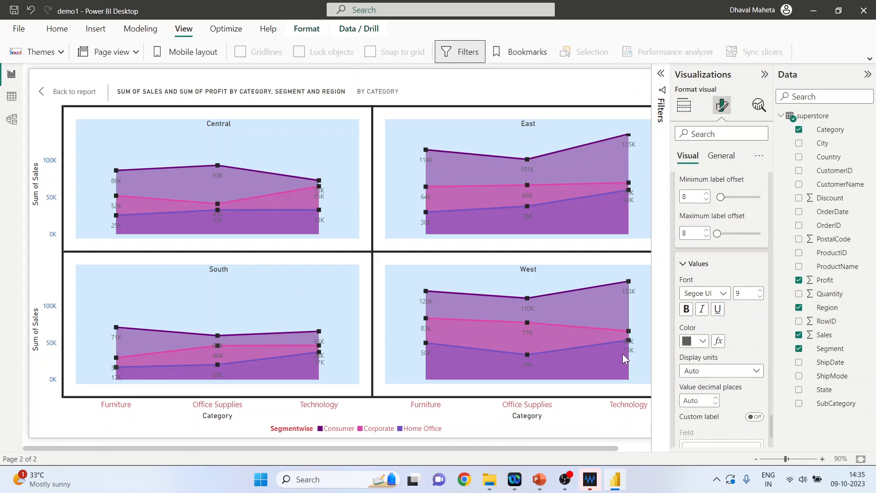
pyautogui.click(699, 342)
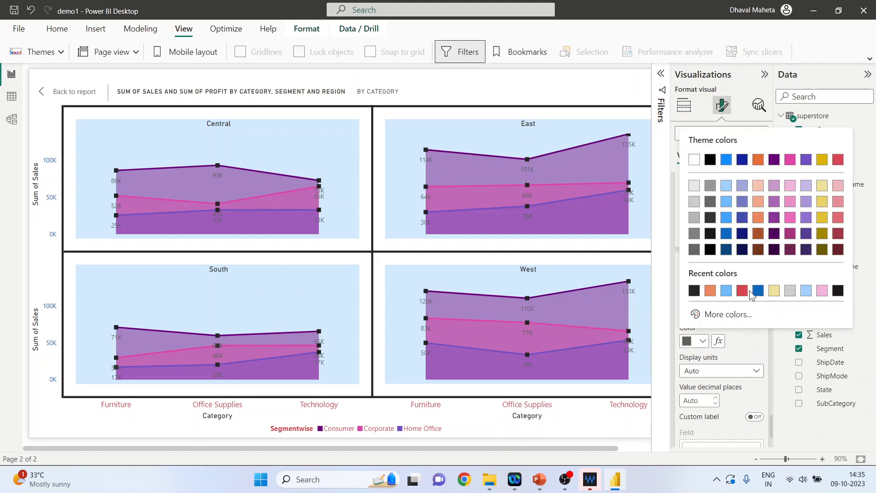
pyautogui.click(773, 291)
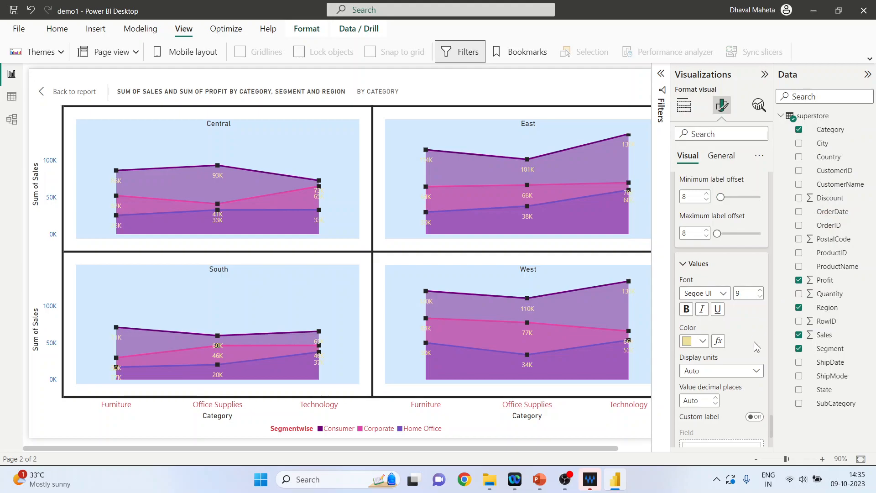
# Keep the data labels' display units at Auto and set their value decimal places to 2
pyautogui.scroll(-2, 756, 346)
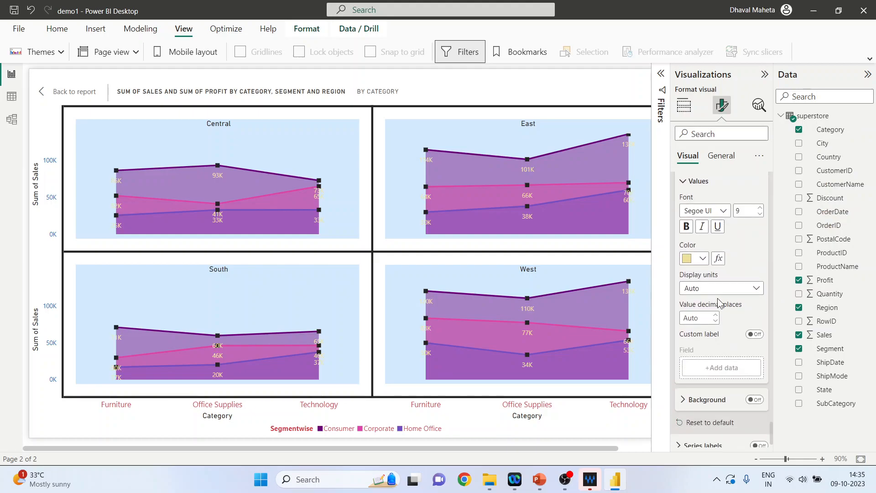
pyautogui.click(758, 288)
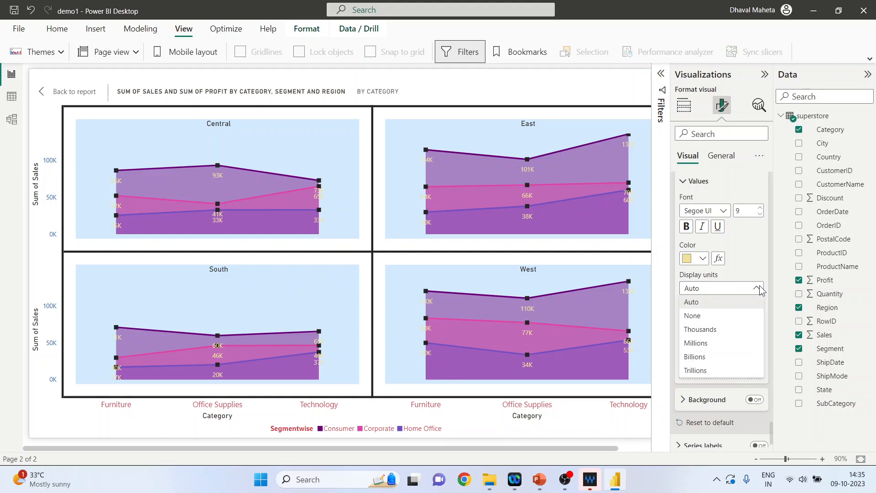
pyautogui.click(749, 300)
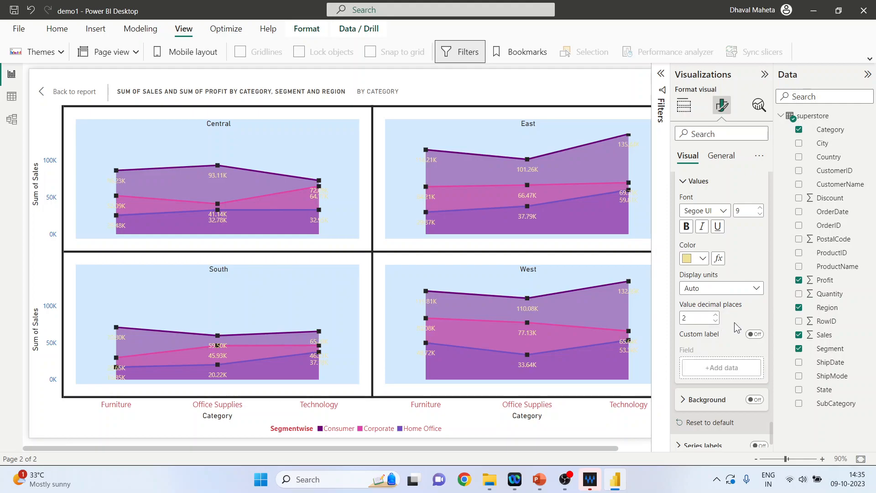
# Try a white background at 100% transparency behind the data labels, and switch that background back off
pyautogui.scroll(-1, 736, 327)
pyautogui.click(707, 366)
pyautogui.scroll(-2, 725, 333)
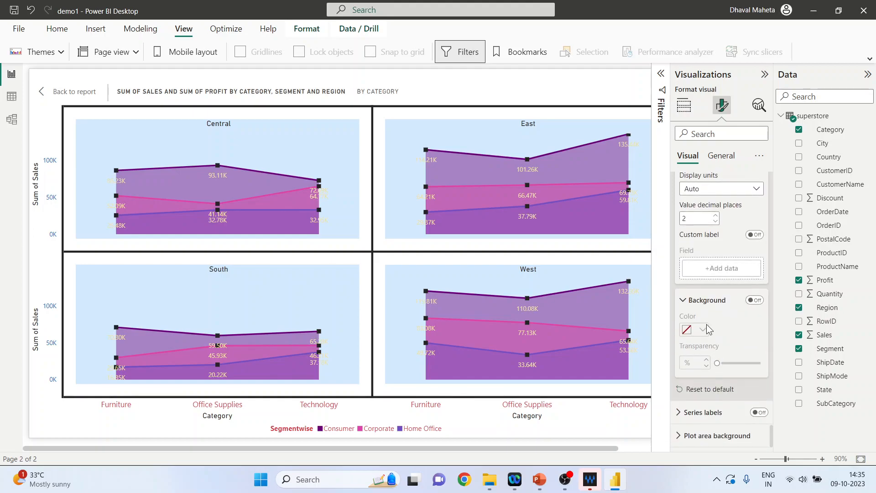
pyautogui.click(754, 300)
pyautogui.click(703, 329)
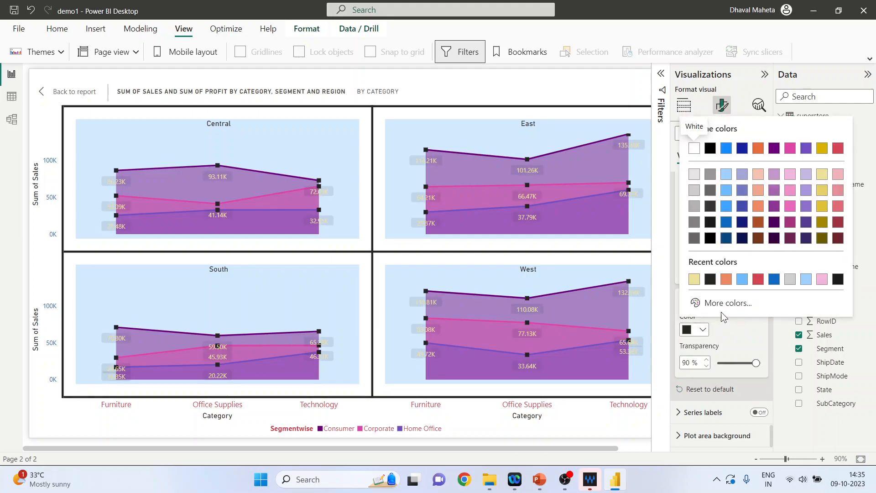
pyautogui.click(694, 150)
pyautogui.moveTo(755, 362)
pyautogui.mouseDown()
pyautogui.moveTo(734, 362)
pyautogui.moveTo(763, 361)
pyautogui.mouseUp()
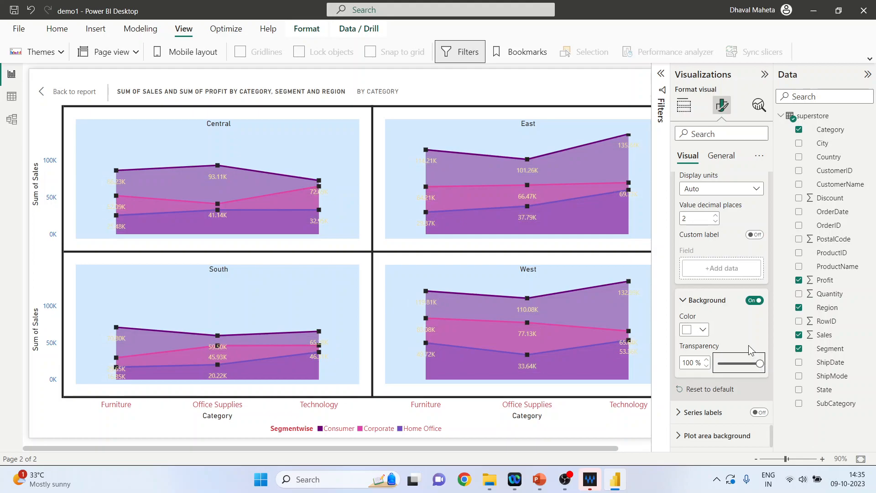
pyautogui.click(753, 301)
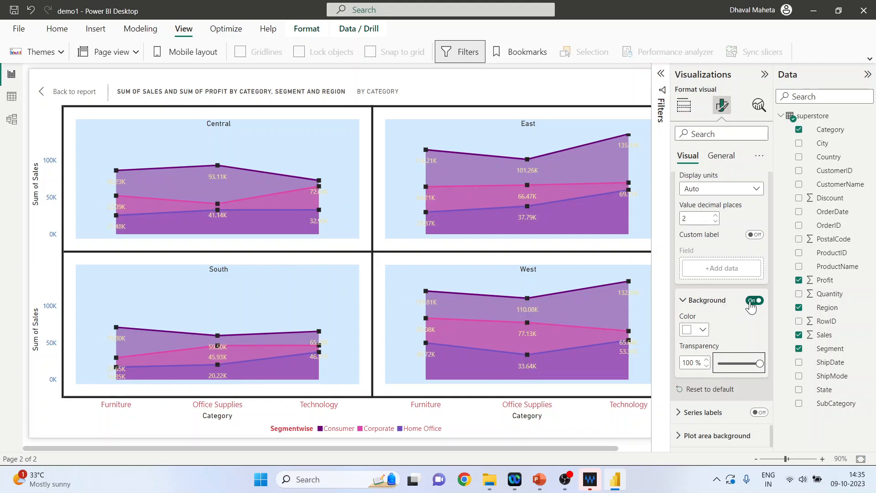
# Turn on the series labels, try Consumer as the target series, and apply the settings to All
pyautogui.click(682, 413)
pyautogui.scroll(-3, 721, 392)
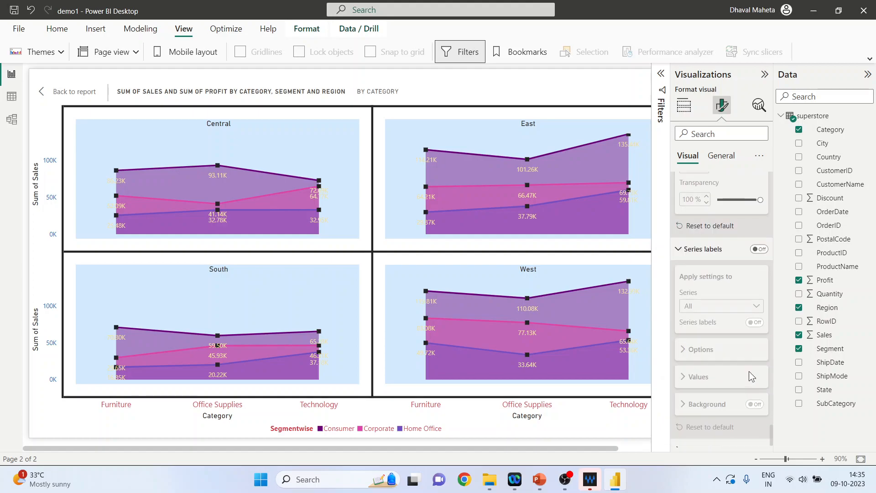
pyautogui.click(759, 247)
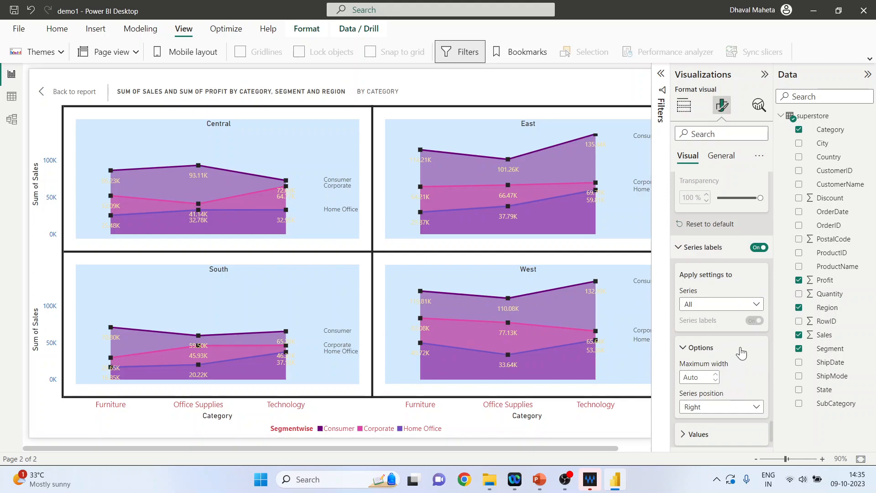
pyautogui.click(757, 303)
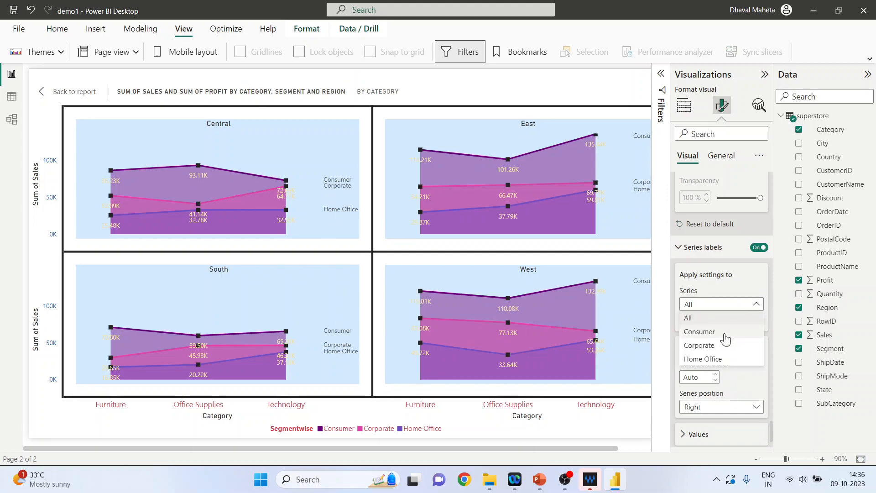
pyautogui.click(700, 332)
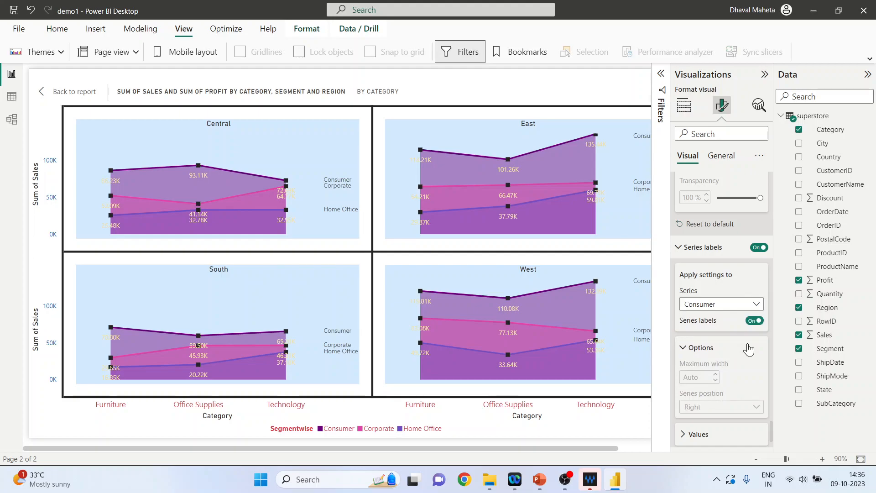
pyautogui.click(757, 305)
pyautogui.click(730, 318)
pyautogui.scroll(-2, 736, 342)
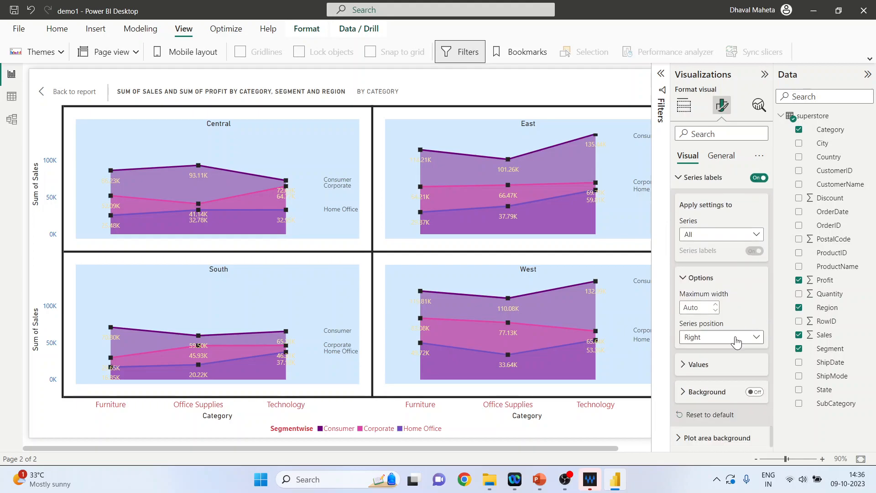
# Set the series labels' maximum width to 14 and their series position to Left
pyautogui.click(715, 304)
pyautogui.click(715, 304)
pyautogui.click(716, 305)
pyautogui.click(715, 305)
pyautogui.click(715, 305)
pyautogui.click(716, 305)
pyautogui.click(716, 305)
pyautogui.click(716, 305)
pyautogui.click(715, 305)
pyautogui.click(716, 303)
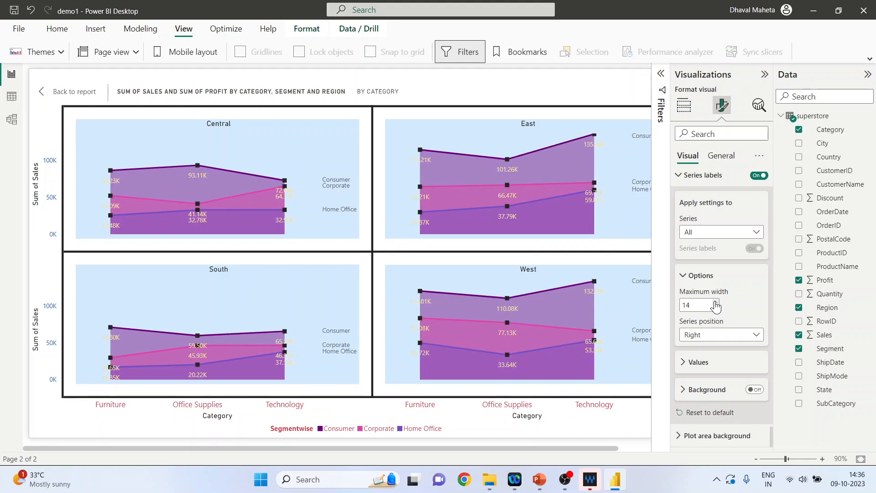
pyautogui.click(755, 338)
pyautogui.click(732, 351)
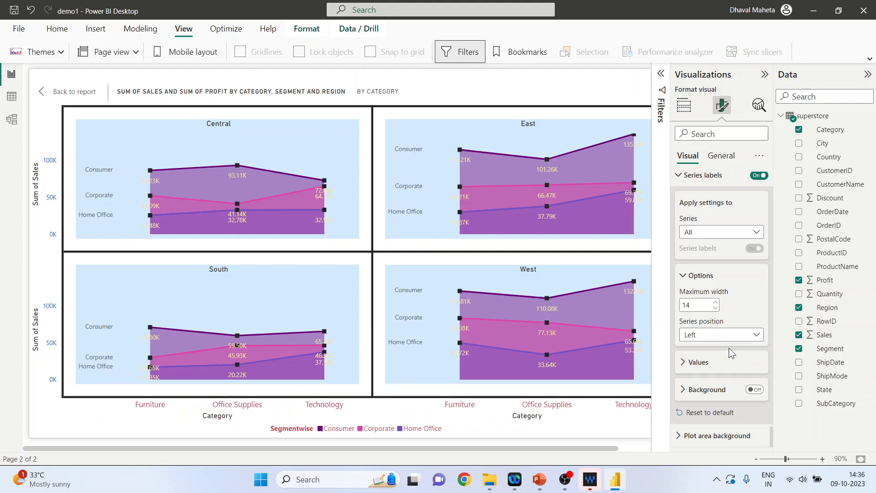
# Turn on the series labels' background and give it a pink color with 51% transparency
pyautogui.click(692, 363)
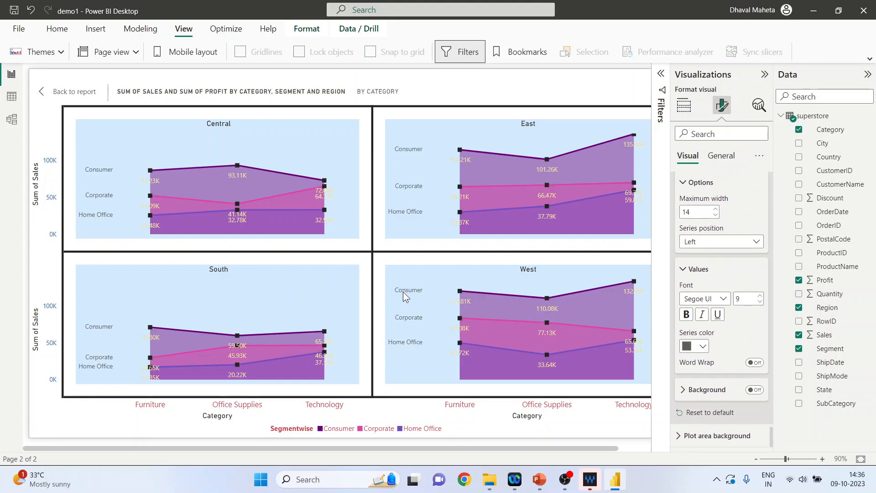
pyautogui.click(683, 392)
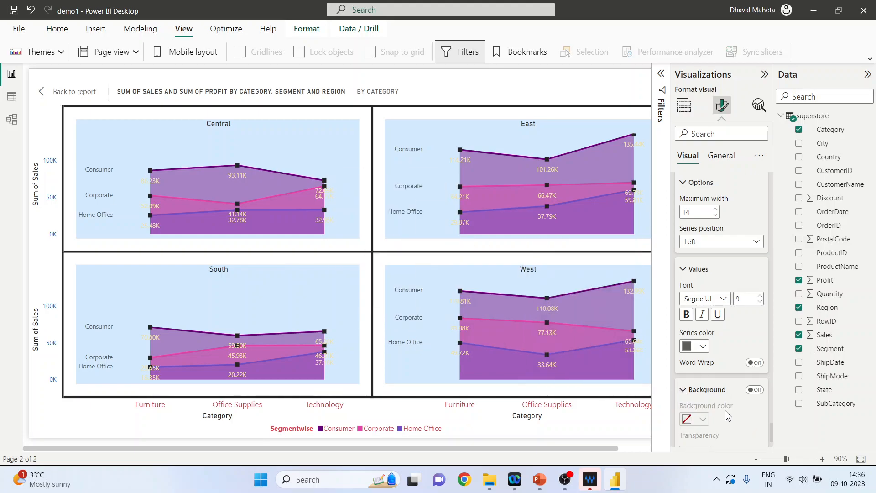
pyautogui.click(755, 390)
pyautogui.scroll(-1, 730, 383)
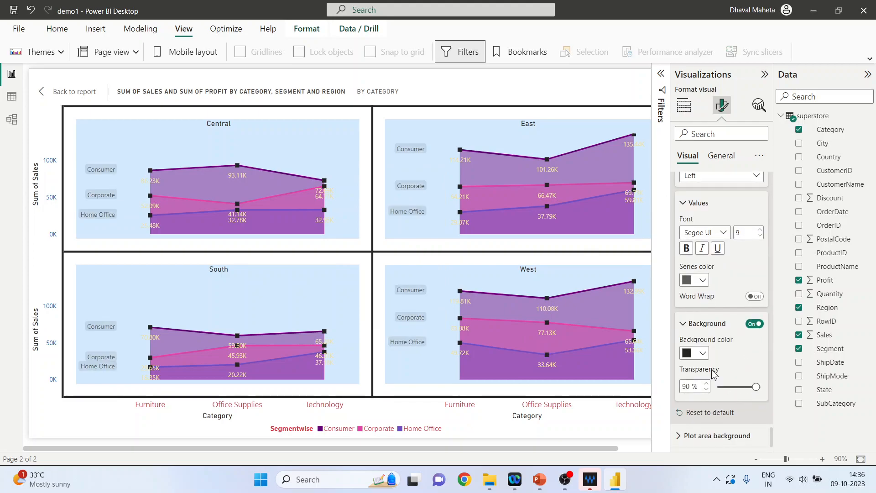
pyautogui.click(703, 355)
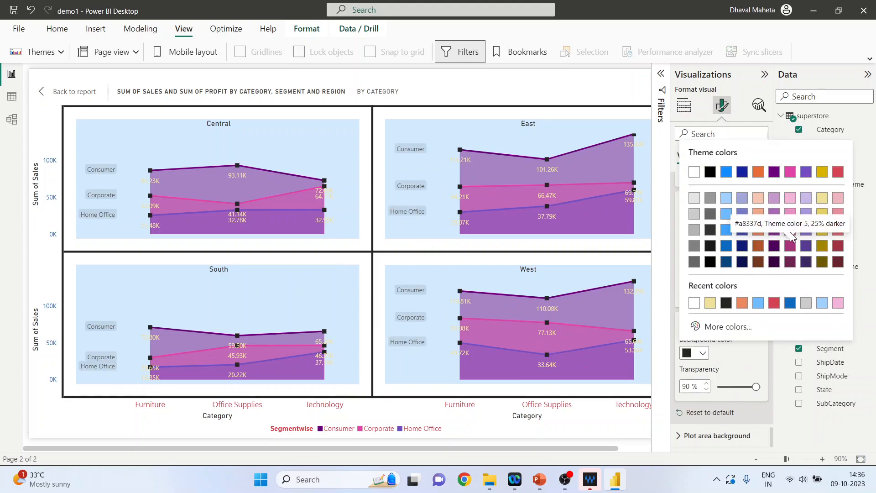
pyautogui.click(791, 231)
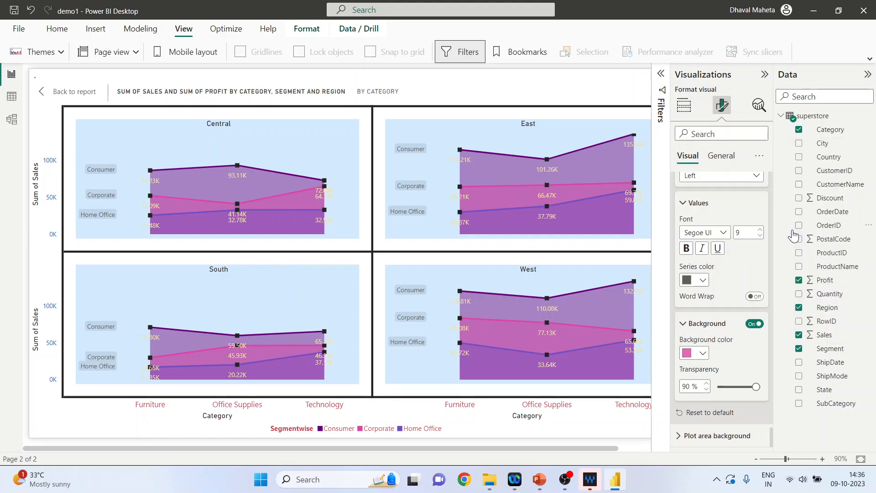
pyautogui.moveTo(756, 387); pyautogui.dragTo(739, 387)
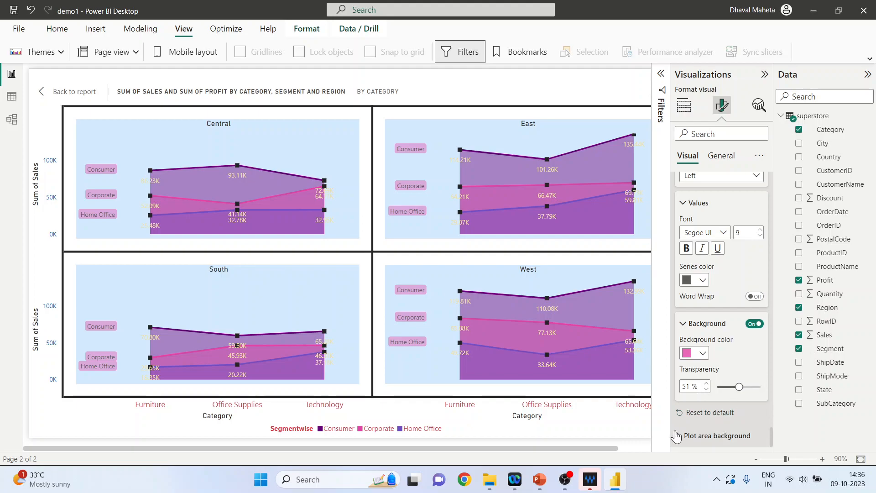
pyautogui.click(715, 435)
pyautogui.scroll(-3, 718, 418)
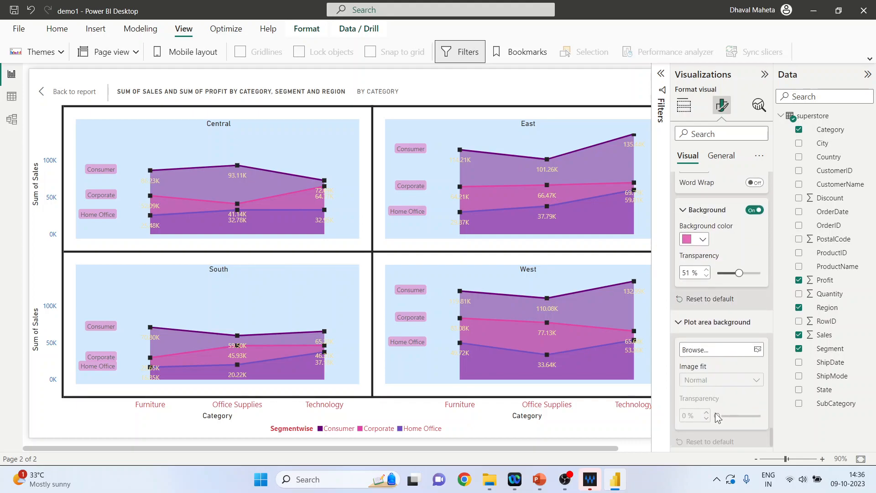
pyautogui.click(759, 344)
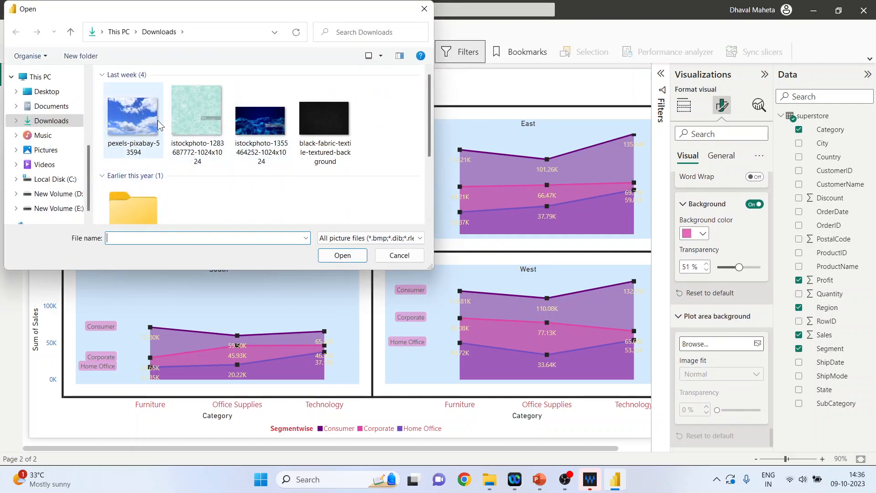
pyautogui.click(196, 117)
pyautogui.click(344, 255)
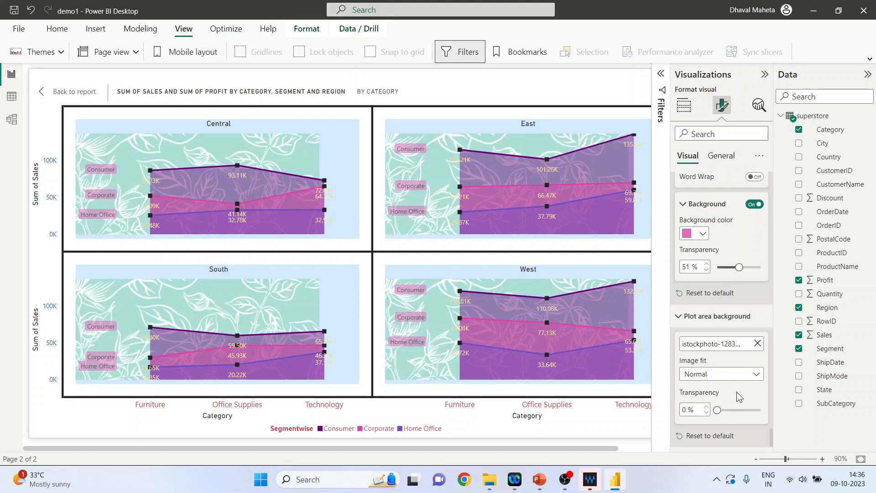
# Return from the enlarged chart to the report page and set the chart's height to 284
pyautogui.scroll(15, 740, 397)
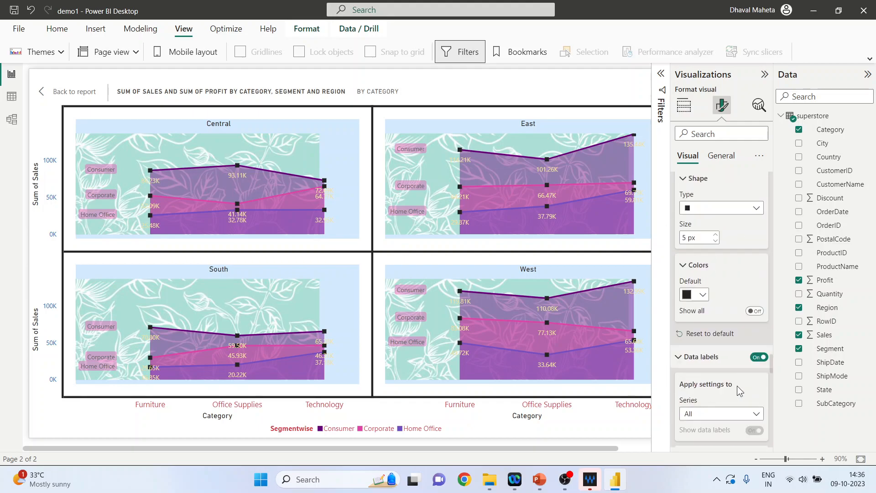
pyautogui.scroll(1, 740, 391)
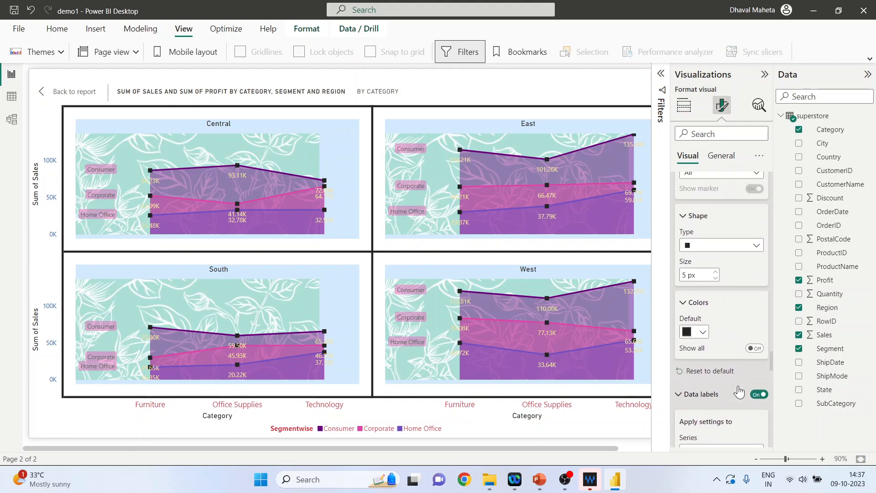
pyautogui.scroll(5, 740, 392)
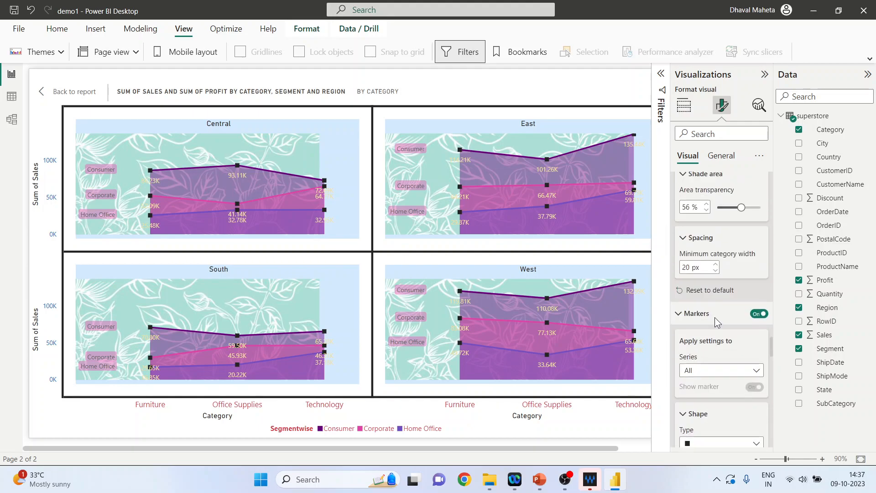
pyautogui.click(720, 156)
pyautogui.click(679, 184)
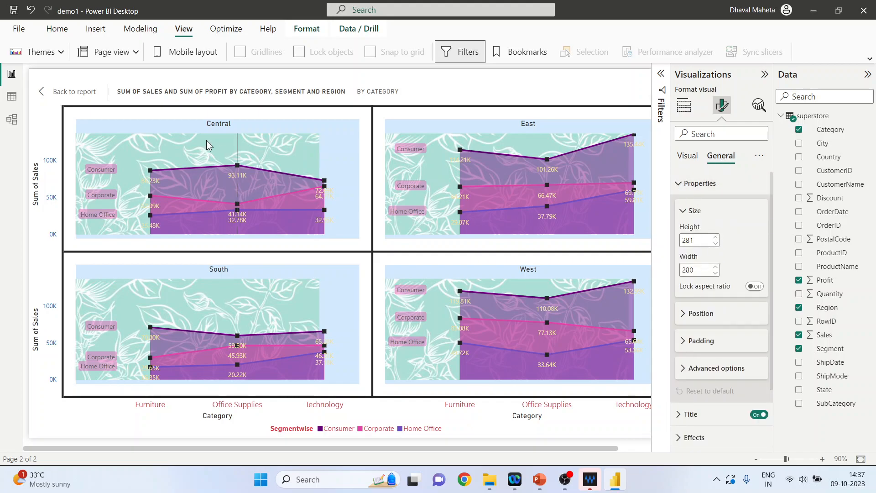
pyautogui.click(42, 91)
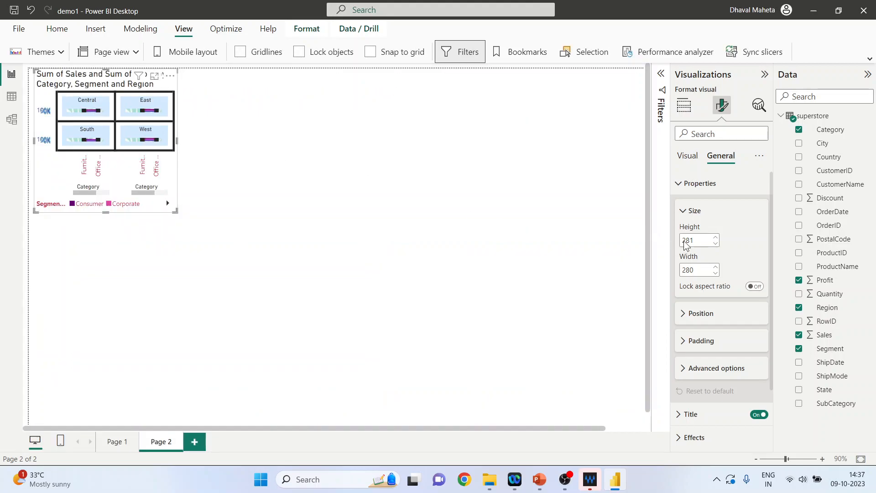
pyautogui.click(716, 237)
pyautogui.click(716, 238)
pyautogui.click(716, 237)
pyautogui.click(716, 237)
pyautogui.click(716, 238)
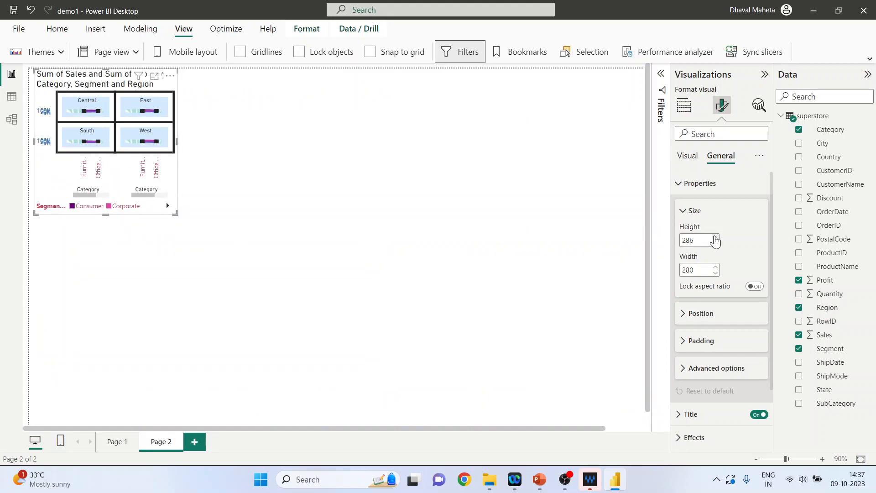
pyautogui.click(716, 244)
pyautogui.click(716, 243)
# Set the chart's width to 289
pyautogui.click(716, 267)
pyautogui.click(715, 267)
pyautogui.click(716, 267)
pyautogui.click(715, 267)
pyautogui.click(715, 267)
pyautogui.click(715, 267)
pyautogui.click(716, 267)
pyautogui.click(716, 267)
pyautogui.click(715, 267)
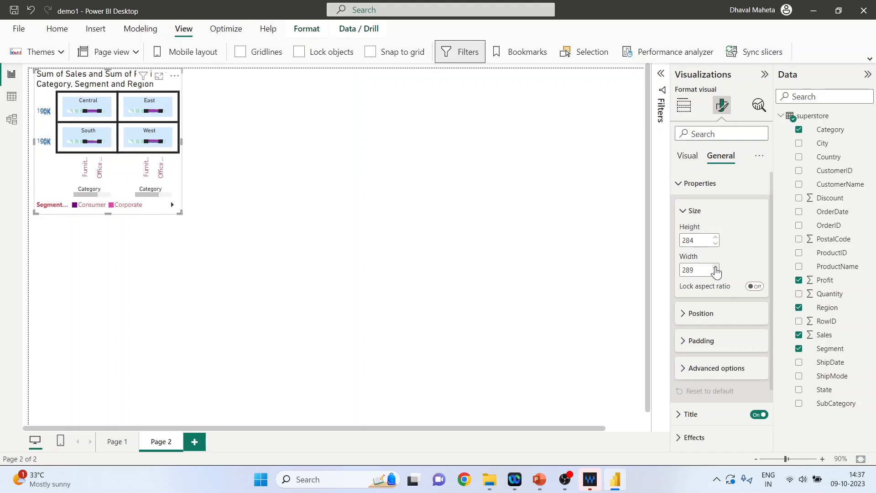
# Set the chart's horizontal position to 25
pyautogui.click(684, 314)
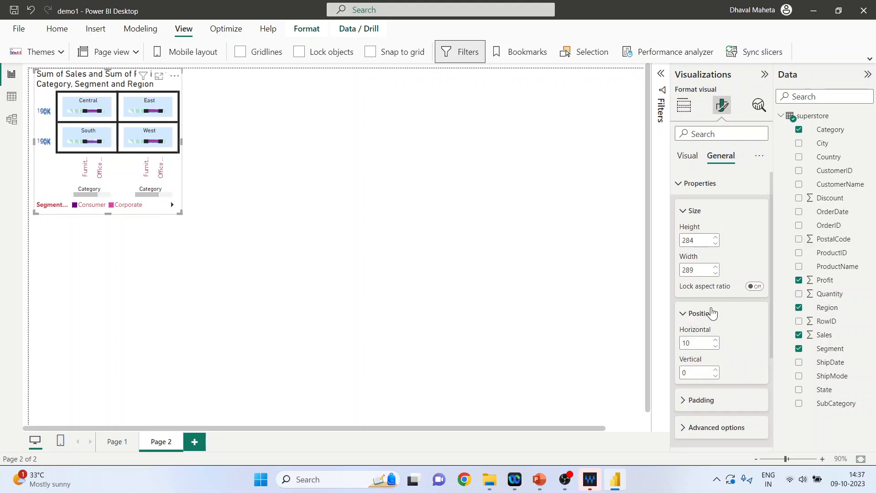
pyautogui.scroll(-2, 712, 311)
pyautogui.click(715, 258)
pyautogui.click(716, 258)
pyautogui.click(716, 258)
pyautogui.click(715, 258)
pyautogui.click(715, 258)
pyautogui.click(716, 258)
pyautogui.click(716, 258)
pyautogui.click(716, 258)
pyautogui.click(716, 258)
pyautogui.click(715, 258)
pyautogui.click(716, 258)
pyautogui.click(715, 258)
pyautogui.click(716, 258)
pyautogui.click(715, 258)
pyautogui.click(715, 258)
# Set the chart's vertical position to 10
pyautogui.click(716, 287)
pyautogui.click(715, 287)
pyautogui.click(716, 287)
pyautogui.click(716, 287)
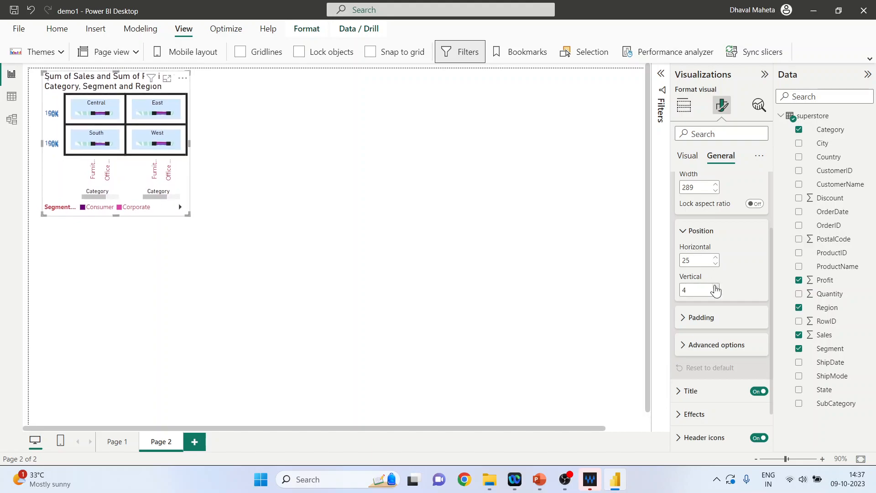
pyautogui.click(715, 287)
pyautogui.click(716, 287)
pyautogui.click(715, 288)
pyautogui.click(715, 287)
pyautogui.click(716, 288)
pyautogui.click(716, 287)
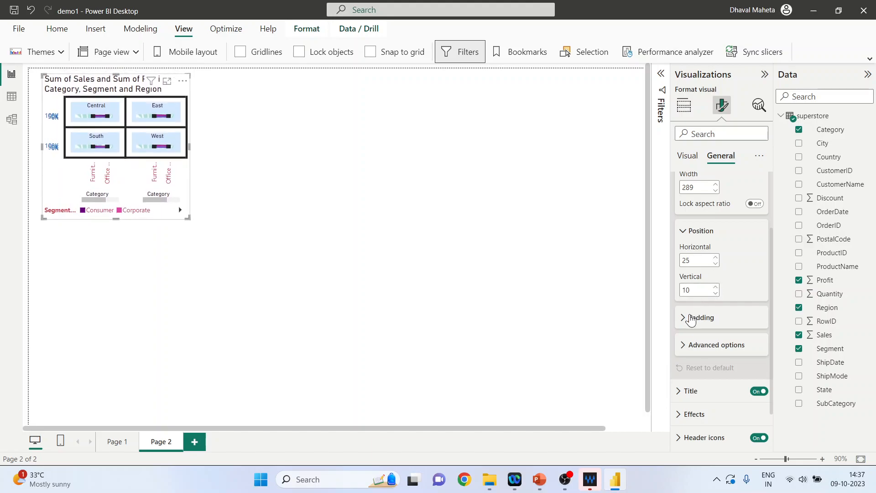
# Set the chart's left padding to 13 px
pyautogui.click(688, 318)
pyautogui.scroll(-3, 717, 302)
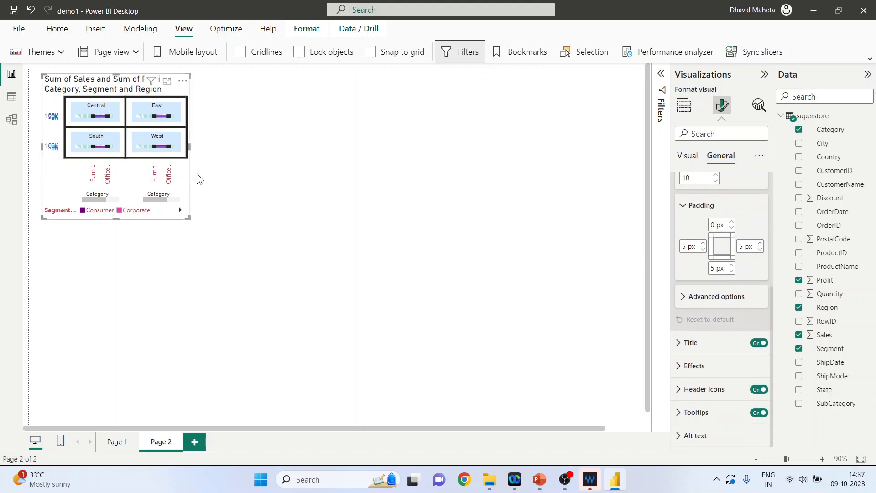
pyautogui.click(704, 244)
pyautogui.click(704, 244)
pyautogui.click(704, 244)
pyautogui.click(704, 244)
pyautogui.click(704, 243)
pyautogui.click(704, 244)
pyautogui.click(704, 244)
pyautogui.click(704, 244)
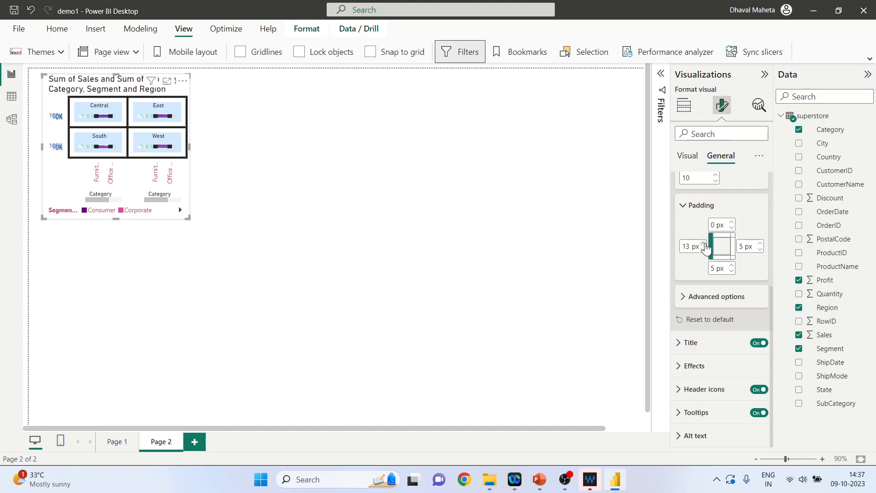
# Try a right padding of 0 px for the chart, and set it to 8 px
pyautogui.click(760, 250)
pyautogui.click(759, 250)
pyautogui.click(760, 250)
pyautogui.click(760, 250)
pyautogui.click(760, 250)
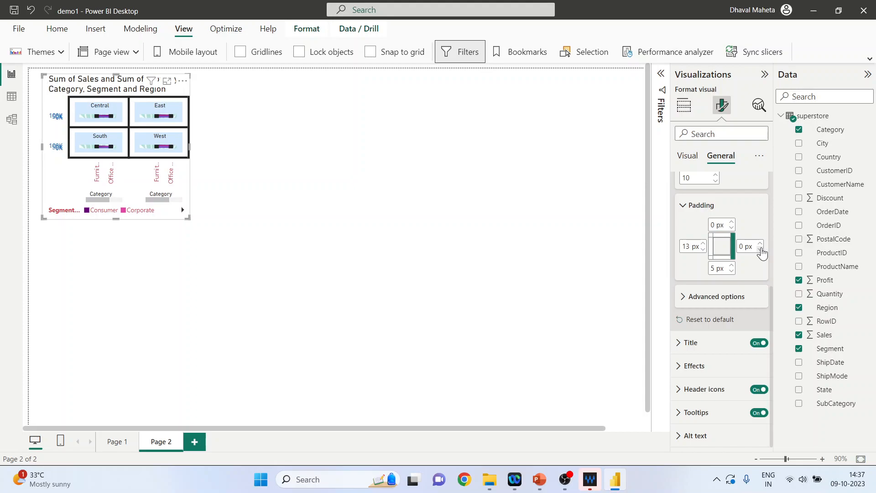
pyautogui.click(761, 243)
pyautogui.click(760, 244)
pyautogui.click(760, 243)
pyautogui.click(761, 243)
pyautogui.click(760, 243)
pyautogui.click(760, 243)
pyautogui.click(761, 243)
pyautogui.click(760, 243)
# Set the chart's top padding to 9 px
pyautogui.click(732, 223)
pyautogui.click(732, 223)
pyautogui.click(732, 222)
pyautogui.click(732, 223)
pyautogui.click(731, 223)
pyautogui.click(732, 223)
pyautogui.click(731, 223)
pyautogui.click(731, 222)
pyautogui.click(732, 222)
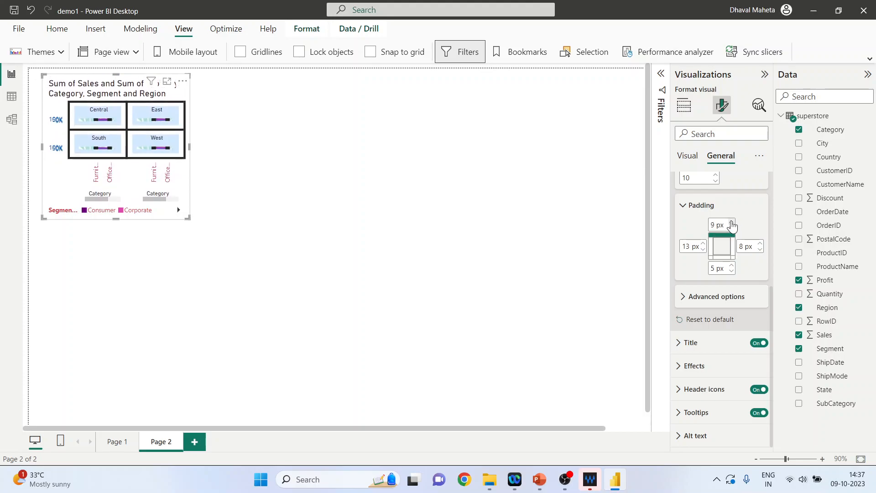
# Set the chart's bottom padding to 10 px
pyautogui.click(732, 266)
pyautogui.click(731, 266)
pyautogui.click(732, 266)
pyautogui.click(731, 266)
pyautogui.click(732, 266)
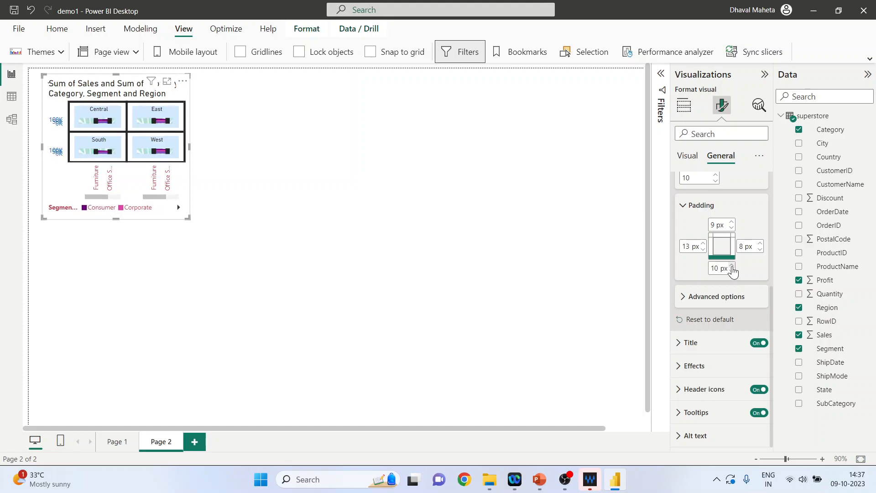
# Shorten the chart title to start with "Sales and Profit by Category" by removing both "Sum of" phrases
pyautogui.click(689, 296)
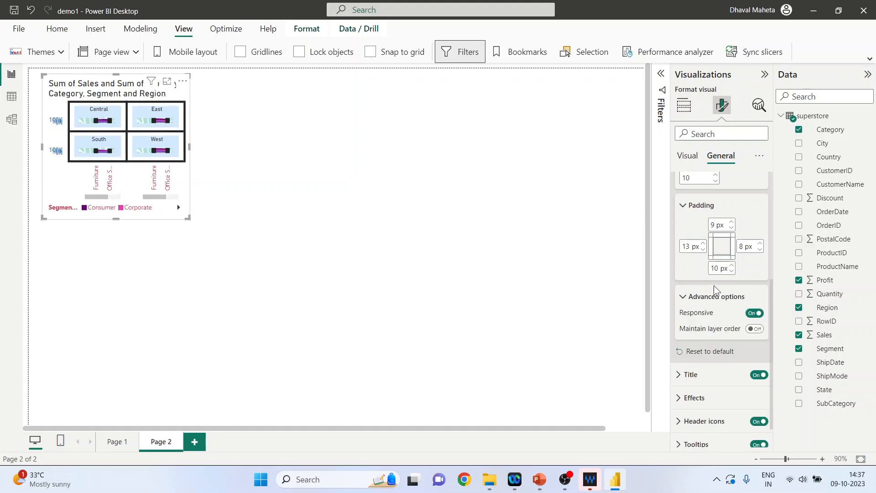
pyautogui.scroll(-1, 754, 290)
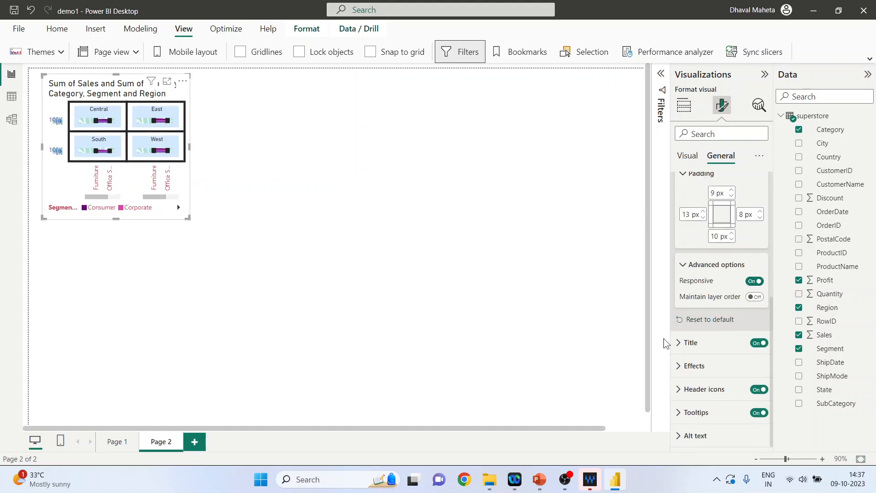
pyautogui.click(680, 342)
pyautogui.scroll(-4, 680, 328)
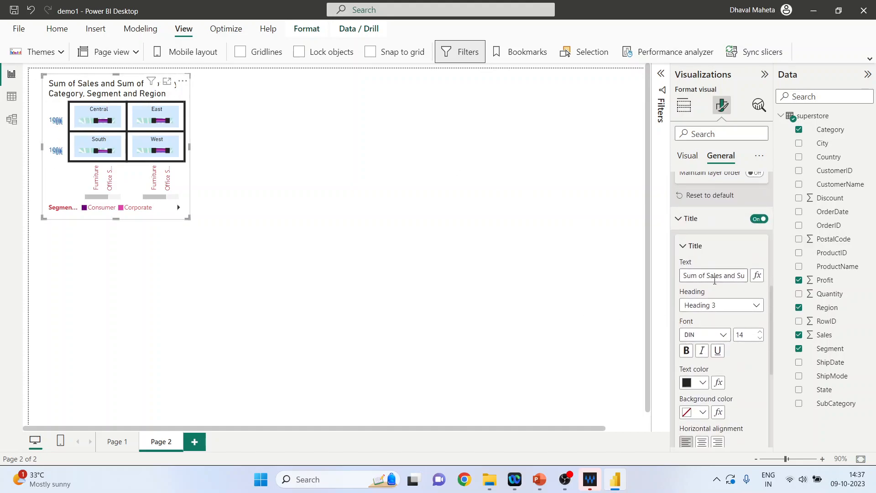
pyautogui.moveTo(707, 277); pyautogui.dragTo(683, 273)
pyautogui.press('BackSpace')
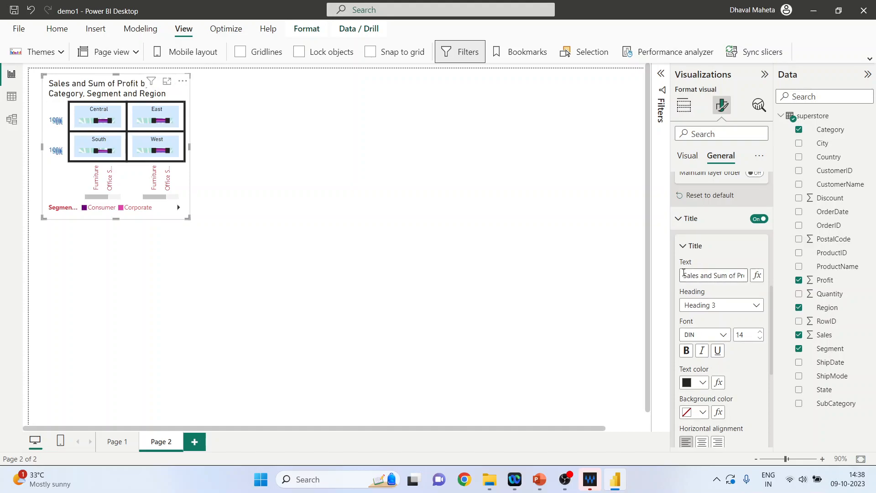
pyautogui.click(723, 271)
pyautogui.press('BackSpace')
pyautogui.press('Delete')
pyautogui.press('Delete')
pyautogui.press('Delete')
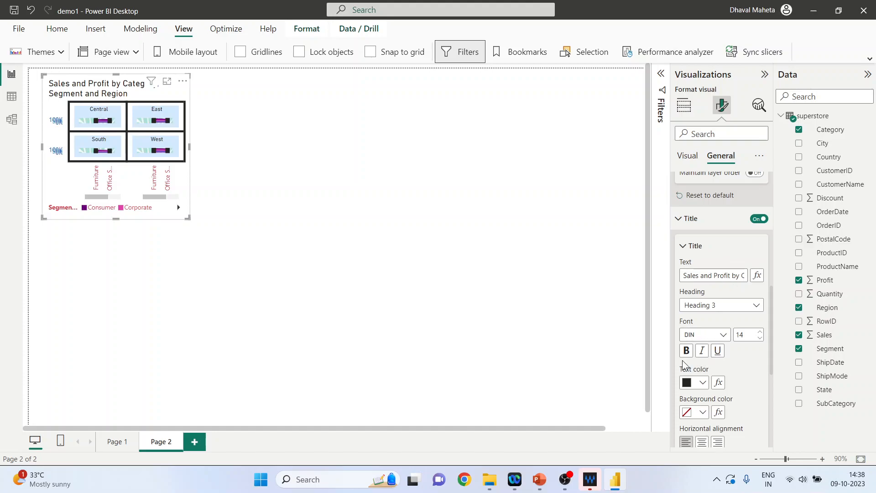
# Change the chart title's text color to the recently used orange
pyautogui.click(703, 384)
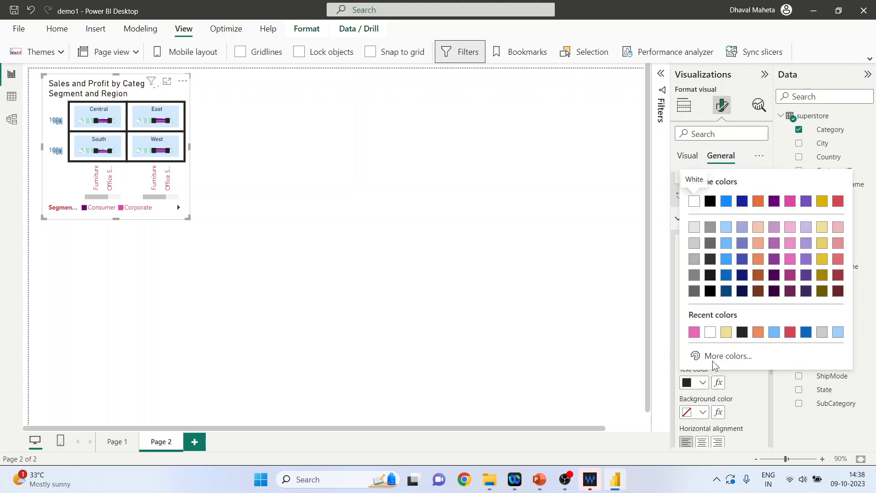
pyautogui.click(758, 333)
pyautogui.scroll(-3, 757, 371)
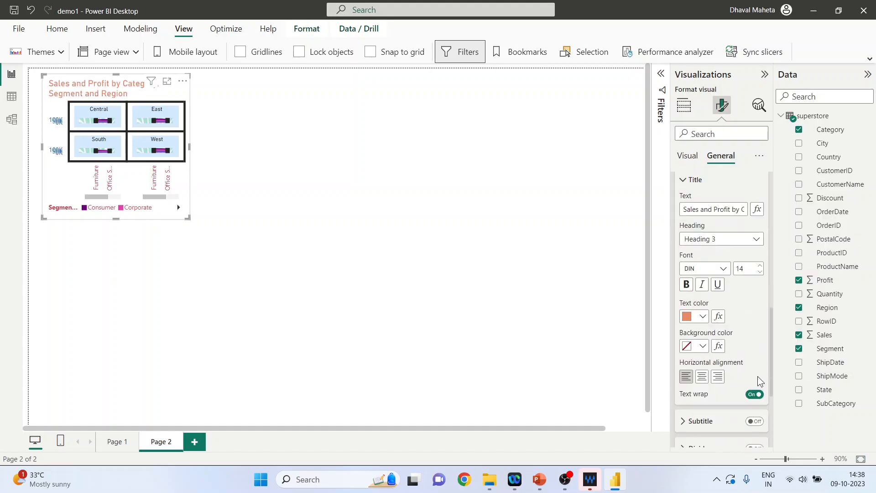
# Give the chart title a light blue background and center it horizontally
pyautogui.click(703, 330)
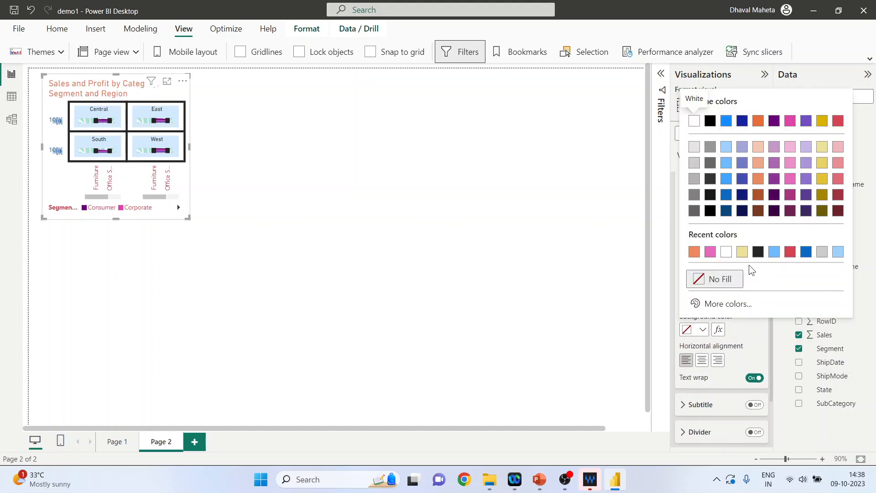
pyautogui.click(726, 163)
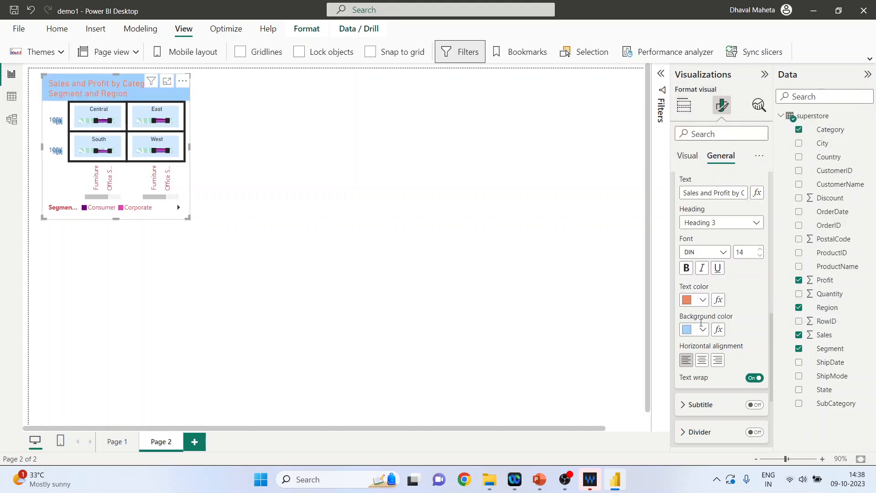
pyautogui.click(701, 360)
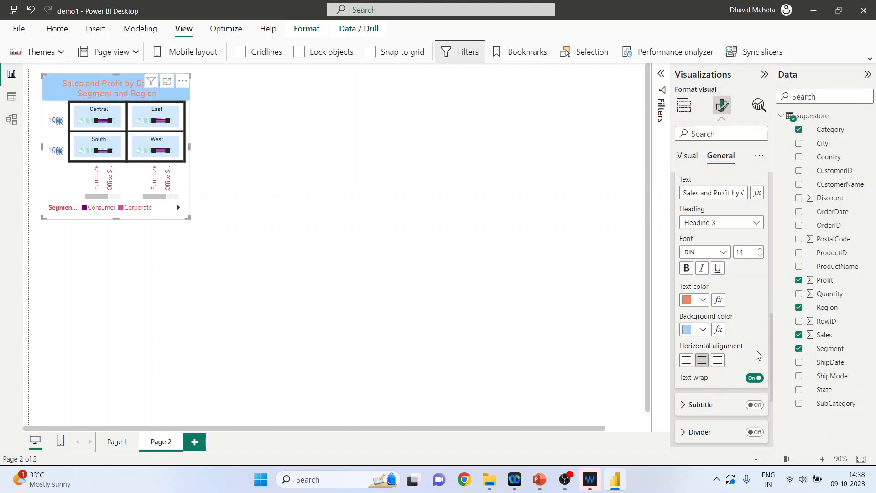
# Try turning off the title's text wrap, and switch it back on
pyautogui.scroll(-3, 748, 343)
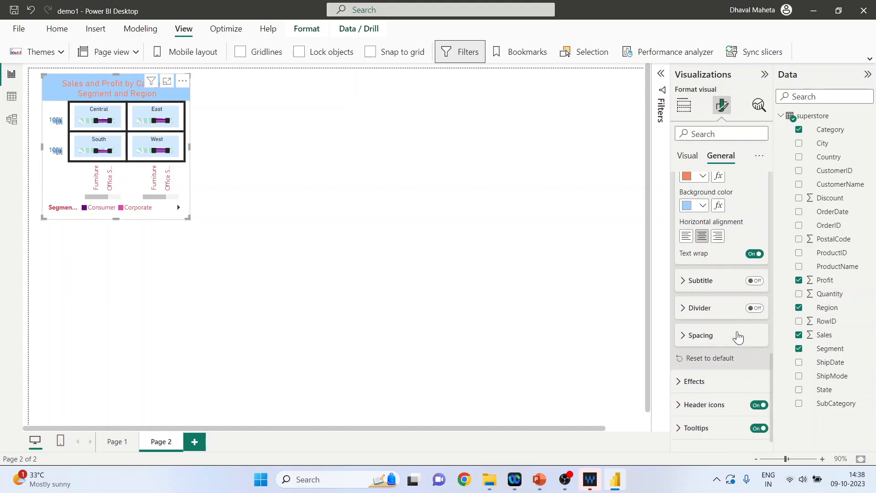
pyautogui.click(754, 255)
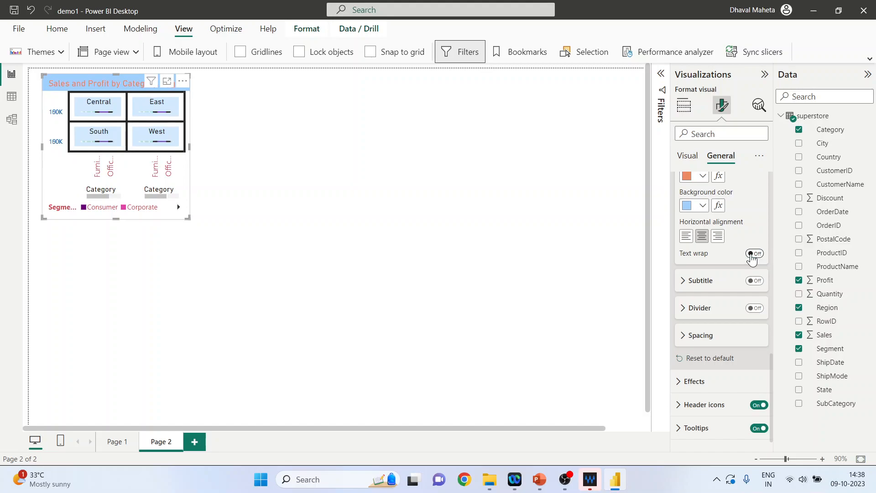
pyautogui.click(754, 254)
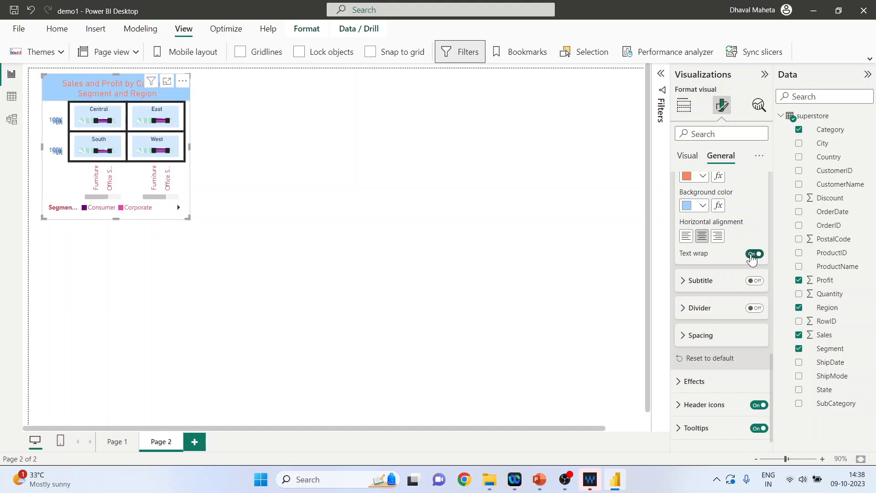
pyautogui.click(684, 286)
pyautogui.click(685, 286)
pyautogui.scroll(-1, 729, 292)
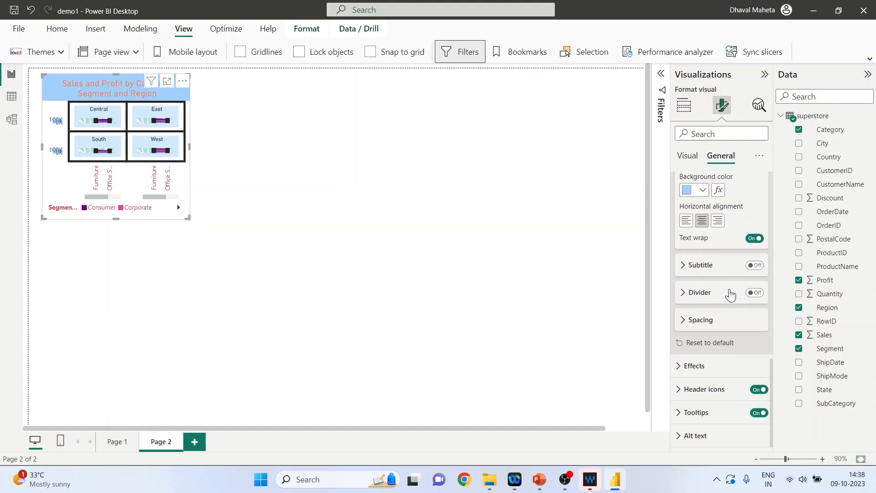
# Add a dotted divider 3 px wide below the chart title
pyautogui.click(685, 292)
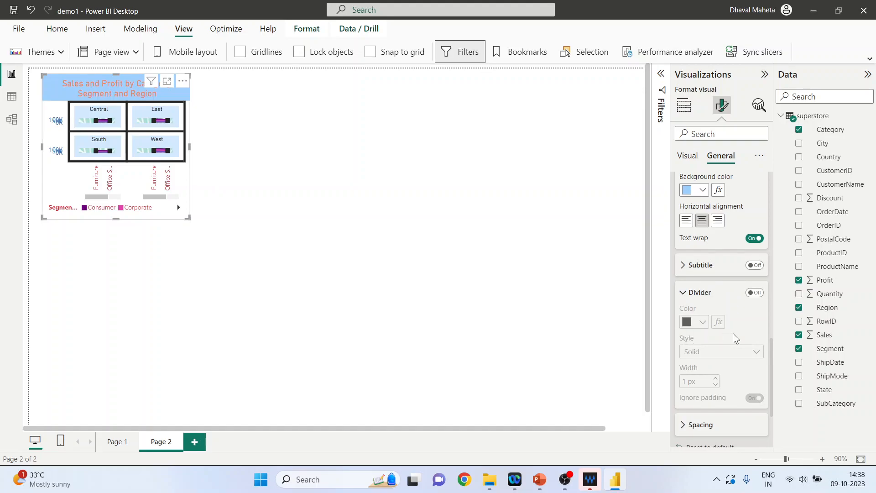
pyautogui.click(755, 293)
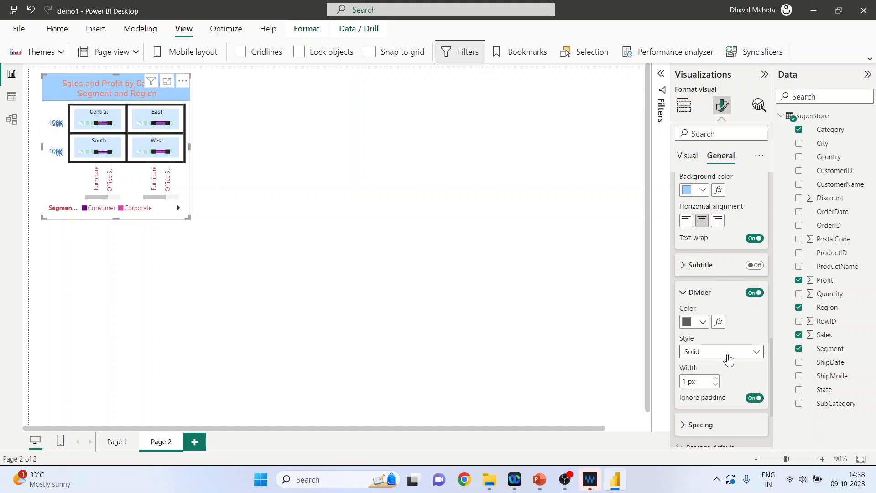
pyautogui.click(756, 353)
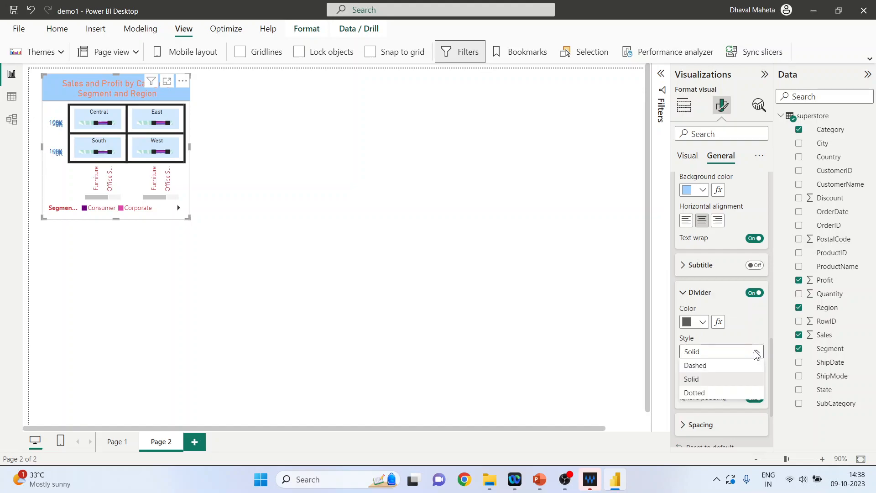
pyautogui.click(727, 392)
pyautogui.click(716, 378)
pyautogui.click(716, 378)
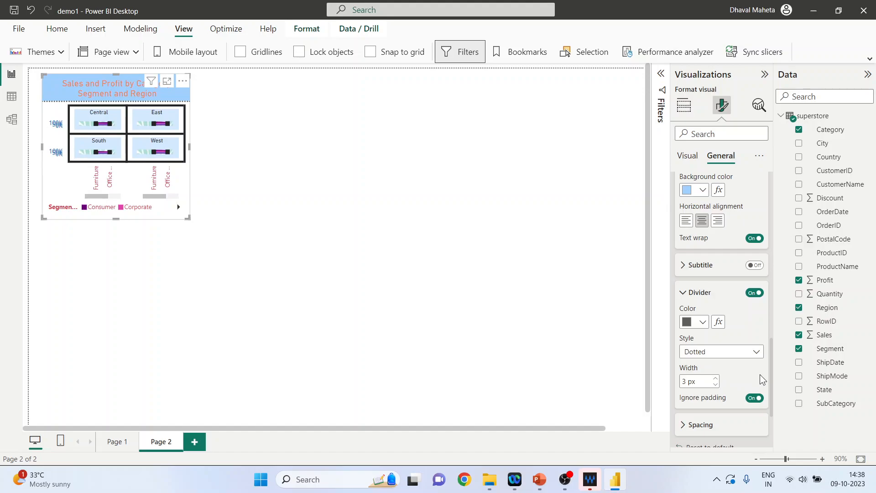
# Set the title's vertical spacing to 10 px
pyautogui.scroll(-2, 758, 377)
pyautogui.click(684, 343)
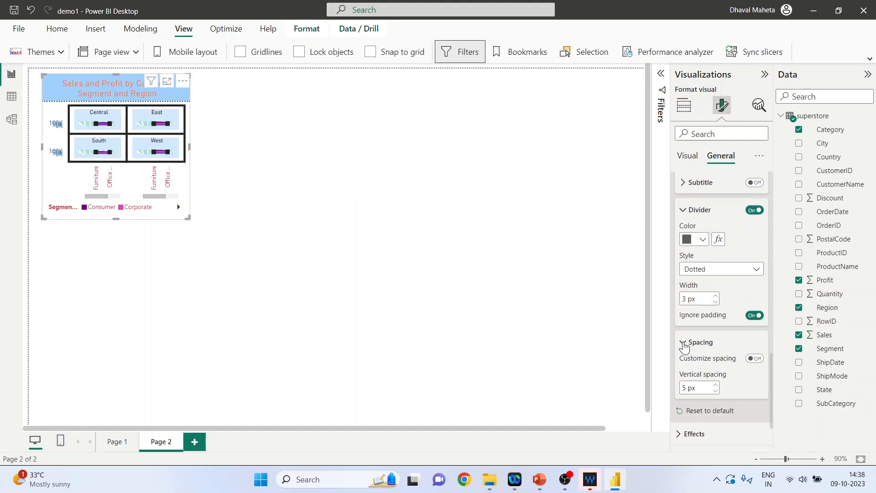
pyautogui.click(716, 385)
pyautogui.click(716, 386)
pyautogui.click(716, 385)
pyautogui.scroll(-1, 622, 375)
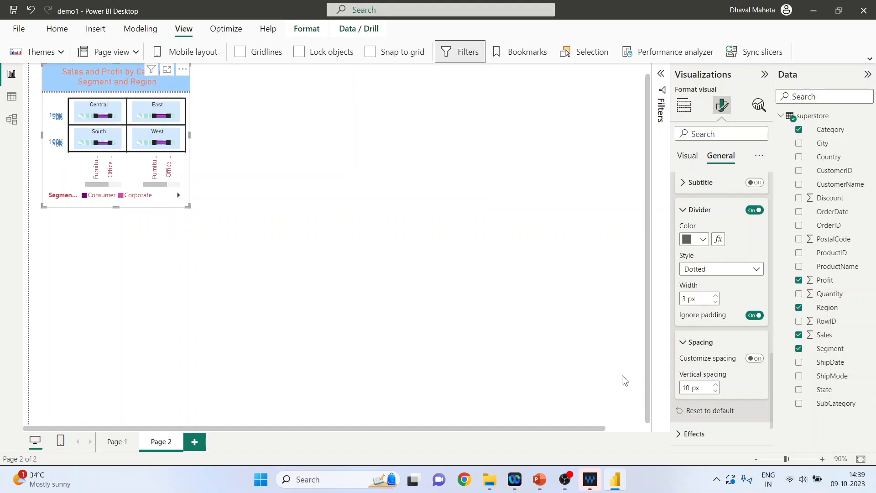
# Set the chart's overall background to light yellow with 67% transparency
pyautogui.click(684, 436)
pyautogui.scroll(-4, 676, 397)
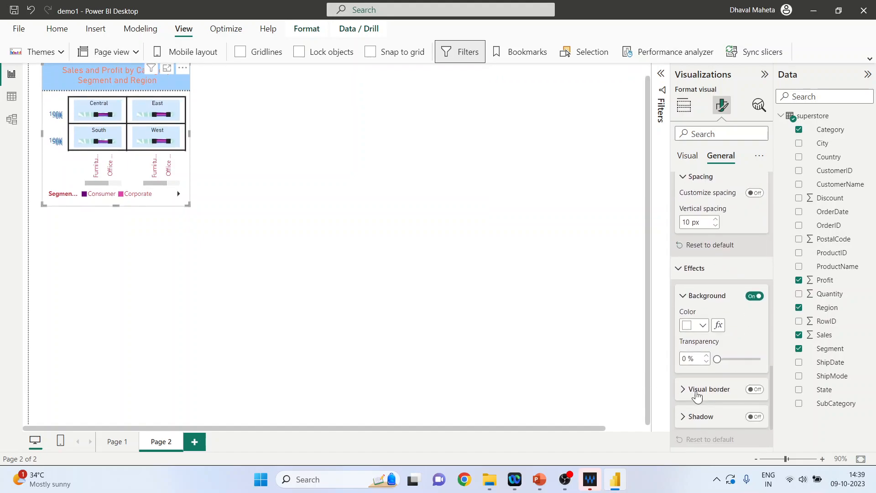
pyautogui.click(704, 327)
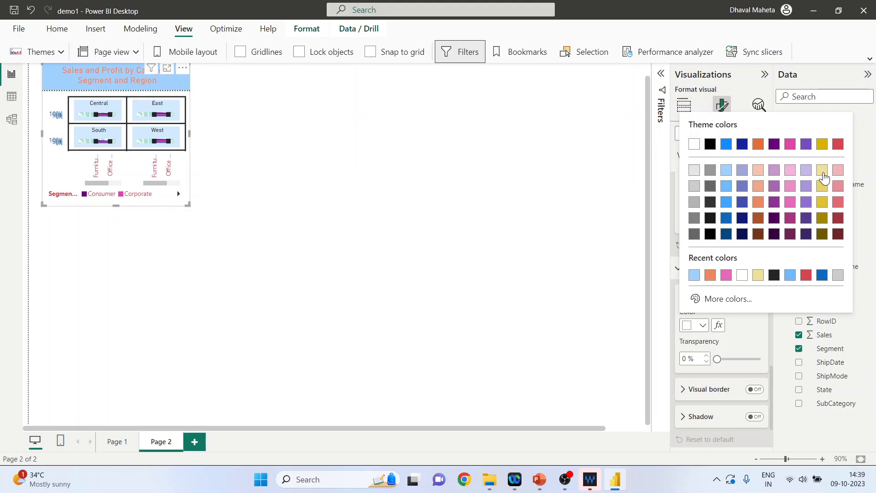
pyautogui.click(822, 171)
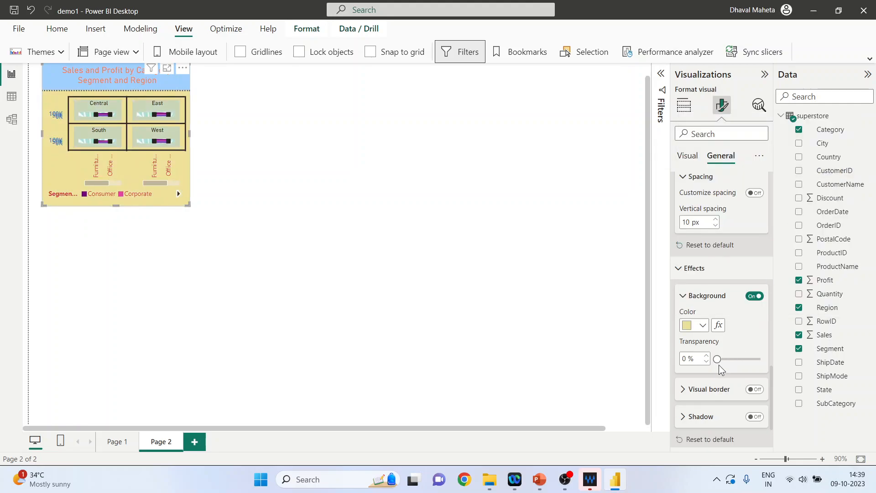
pyautogui.moveTo(717, 359); pyautogui.dragTo(746, 360)
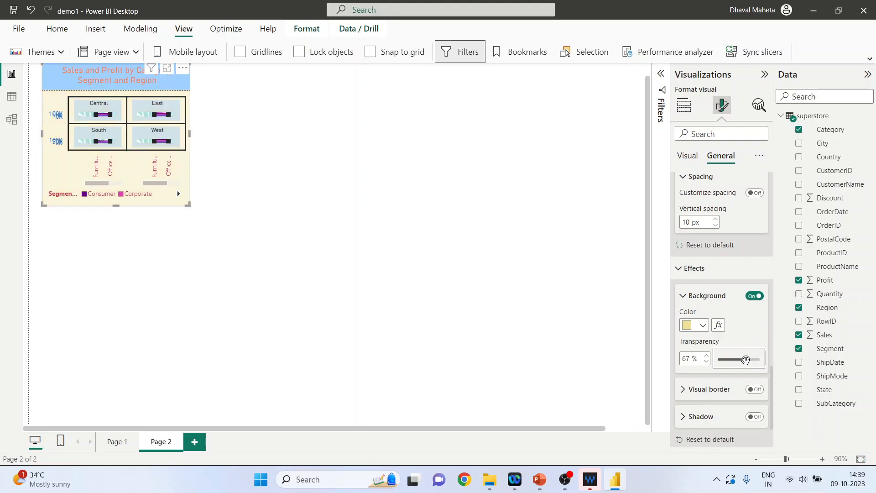
# Enable the chart's visual border and round its corners to 13 px
pyautogui.click(689, 390)
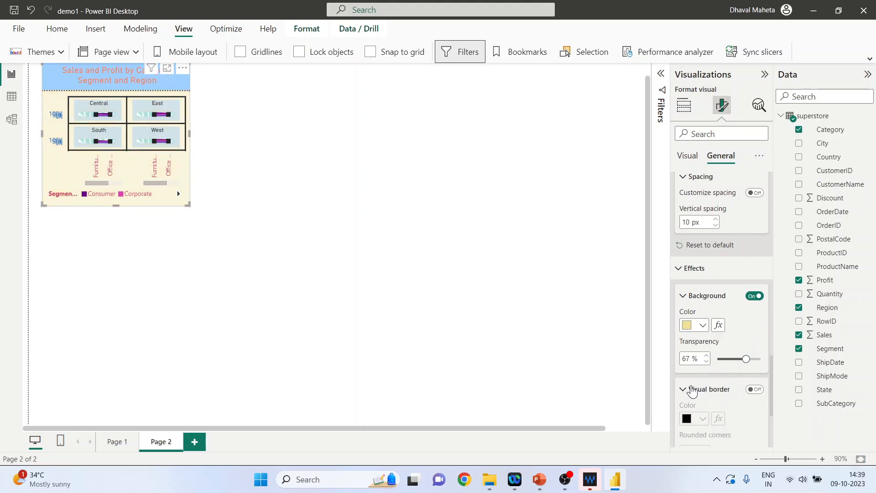
pyautogui.scroll(-3, 700, 387)
pyautogui.click(755, 266)
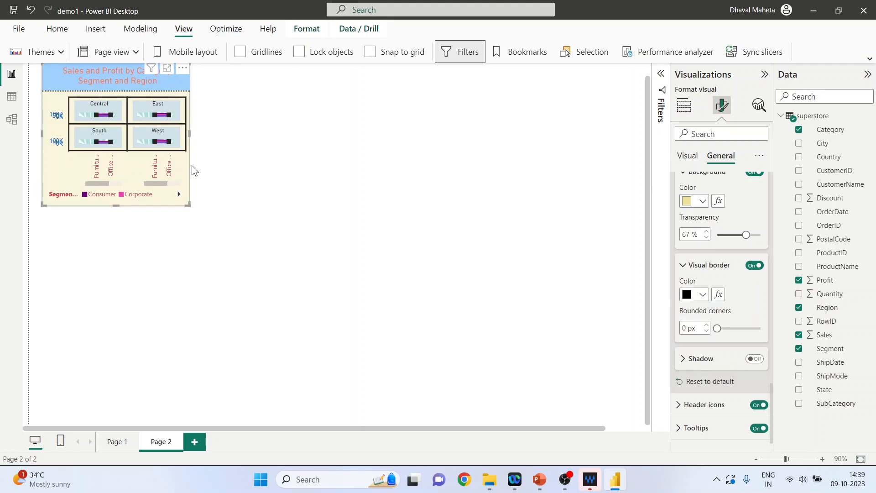
pyautogui.moveTo(720, 328); pyautogui.dragTo(738, 328)
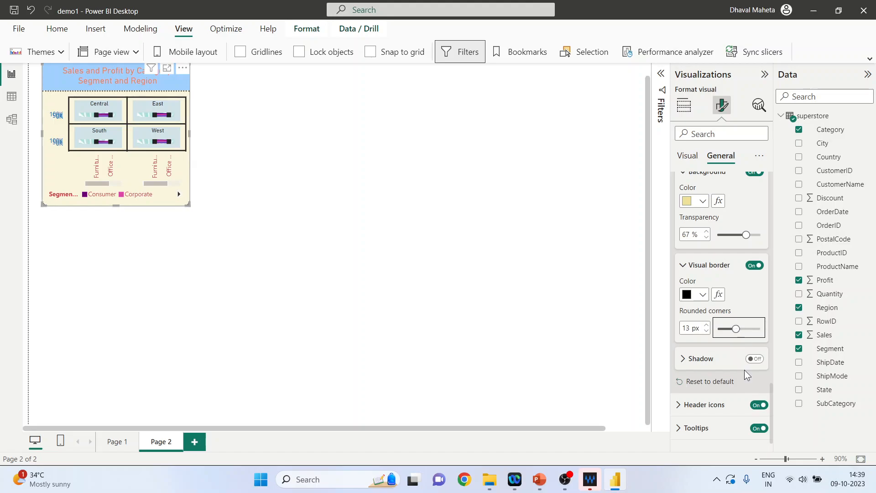
# Enable the chart's shadow and color it with the recently used pink
pyautogui.click(694, 363)
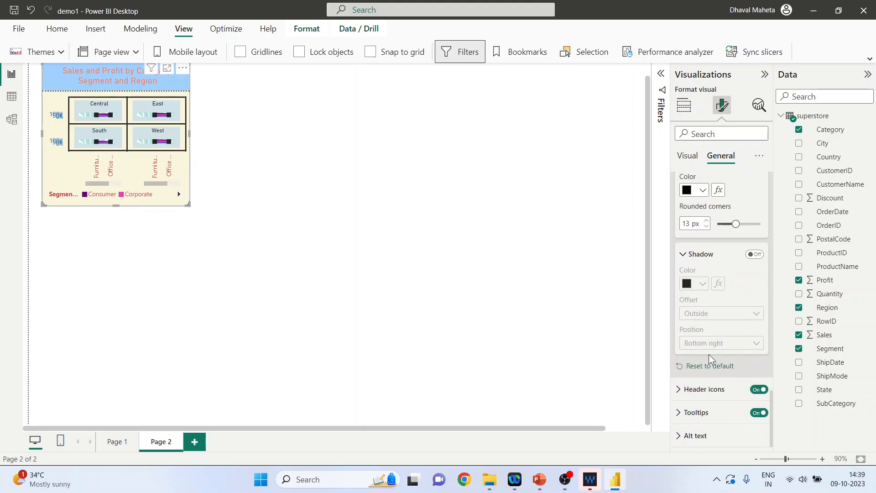
pyautogui.click(755, 254)
pyautogui.click(703, 283)
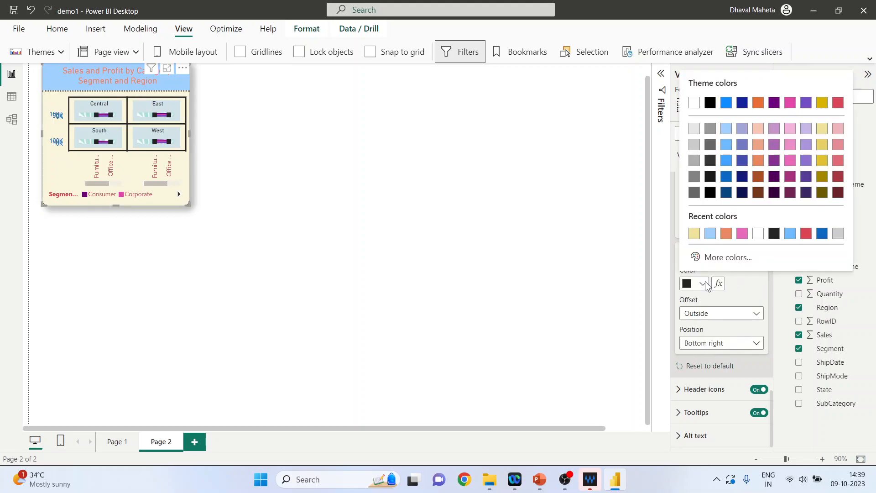
pyautogui.click(742, 233)
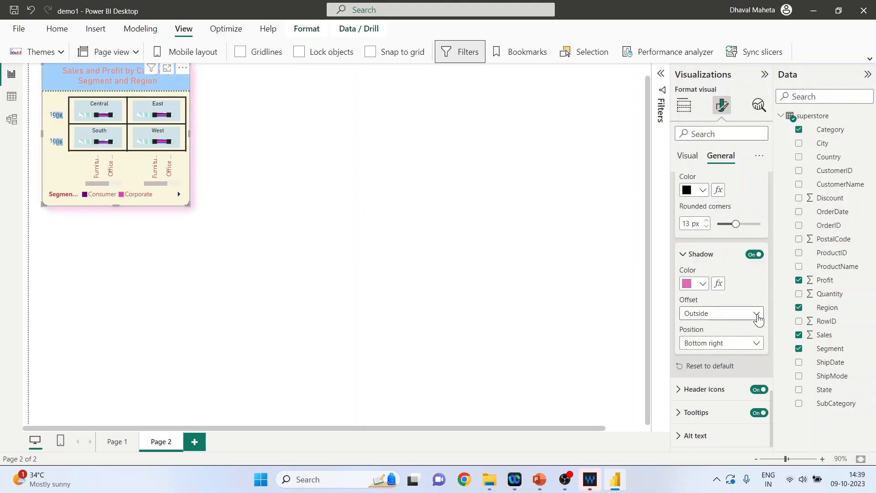
pyautogui.click(756, 347)
pyautogui.click(757, 348)
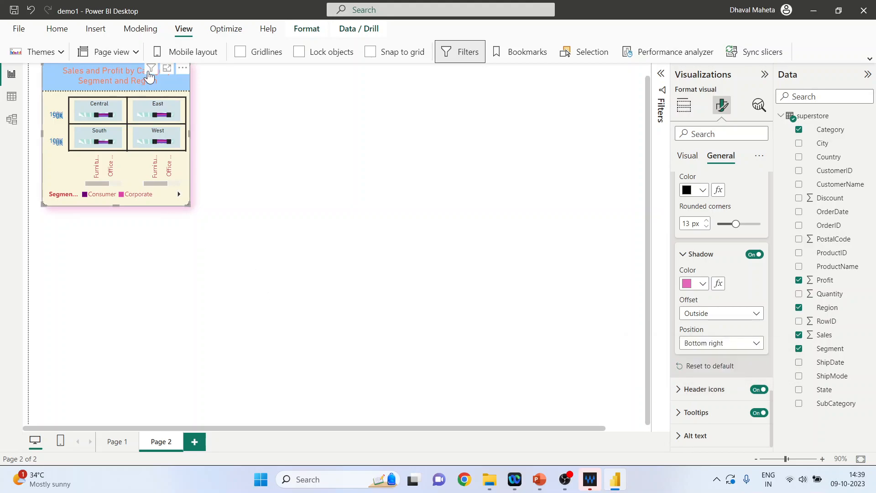
# Examine the chart's header icons on the visual, along with their color settings and individual icon options
pyautogui.moveTo(153, 73)
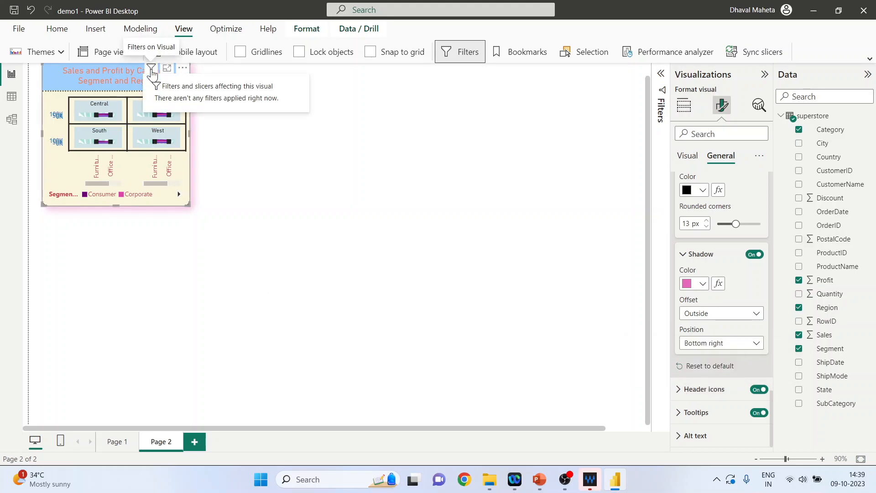
pyautogui.click(680, 389)
pyautogui.scroll(-3, 691, 391)
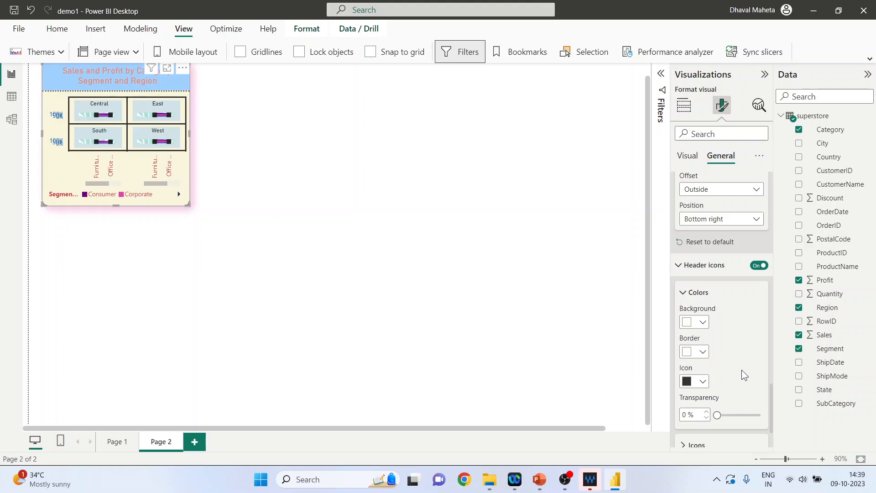
pyautogui.scroll(-2, 741, 370)
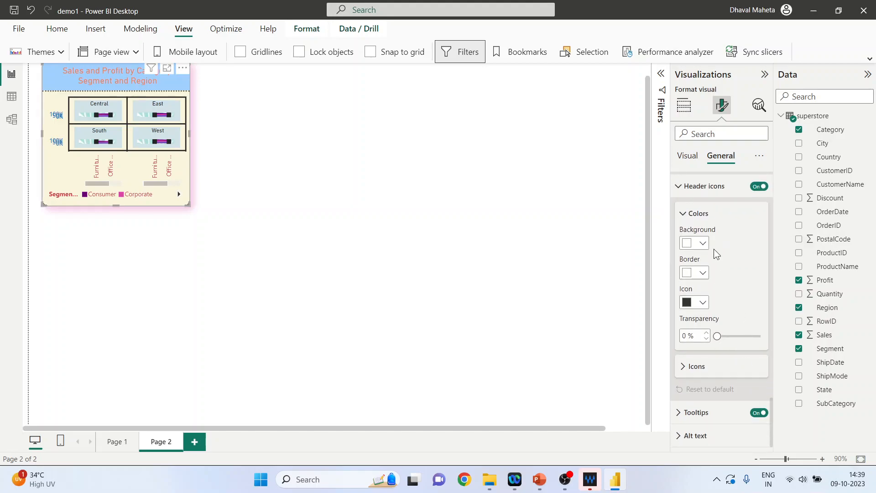
pyautogui.click(685, 369)
pyautogui.scroll(-5, 724, 370)
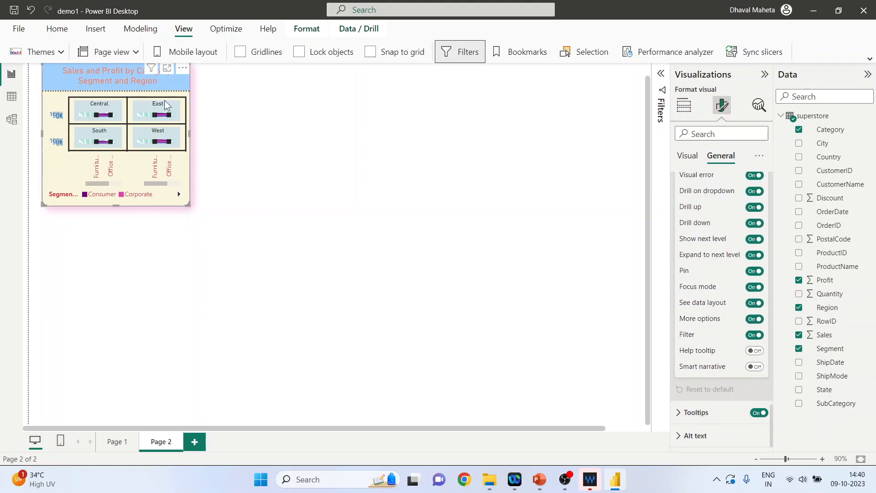
# Show the area chart in focus mode and collapse the Visualizations pane to fit it in view
pyautogui.click(167, 69)
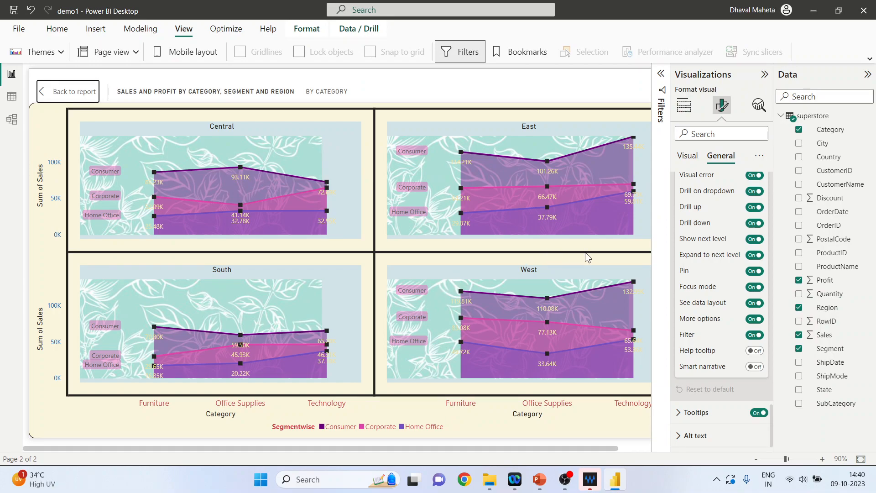
pyautogui.click(666, 77)
pyautogui.click(657, 74)
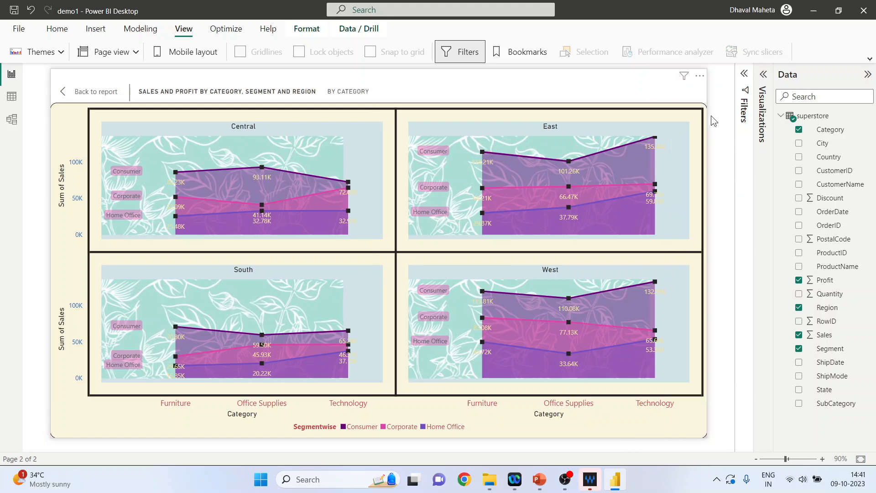
# Open the chart's data export, examine the file type offered for saving, and cancel the export
pyautogui.click(700, 76)
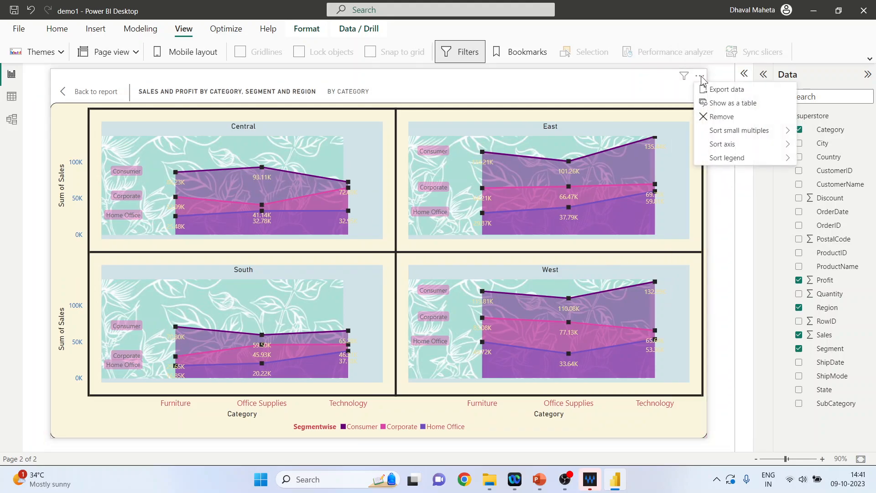
pyautogui.click(721, 90)
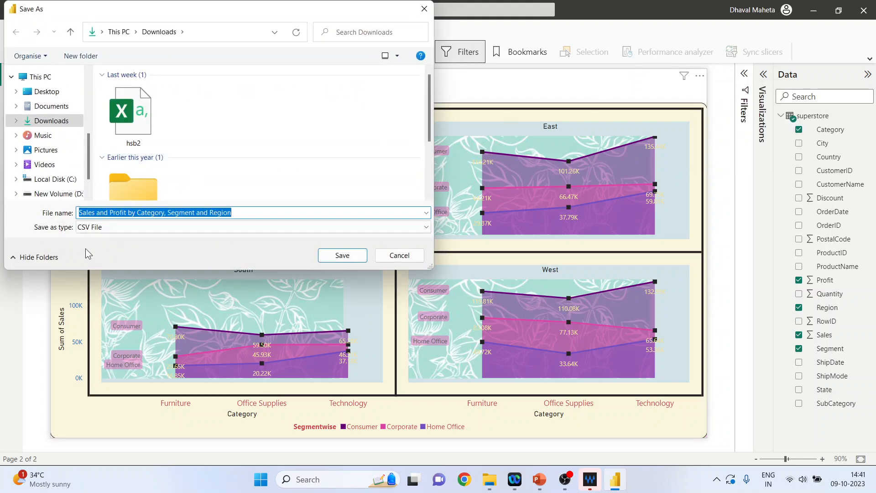
pyautogui.click(428, 230)
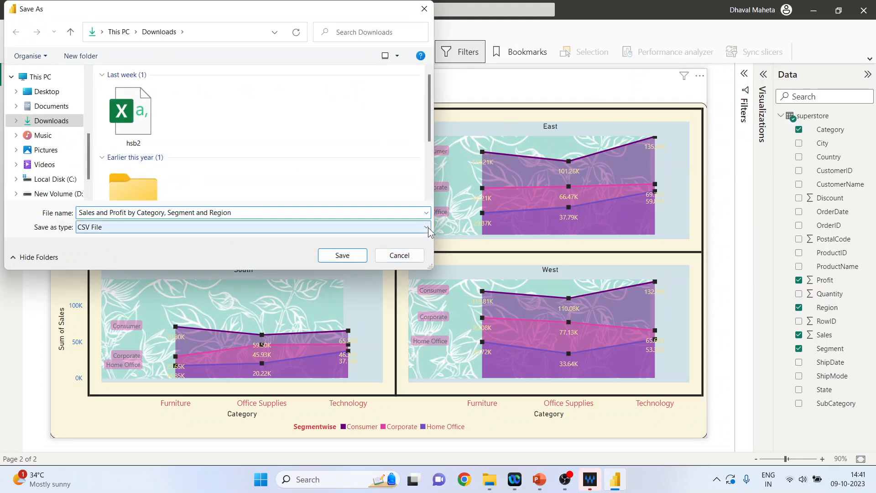
pyautogui.click(410, 237)
pyautogui.click(400, 255)
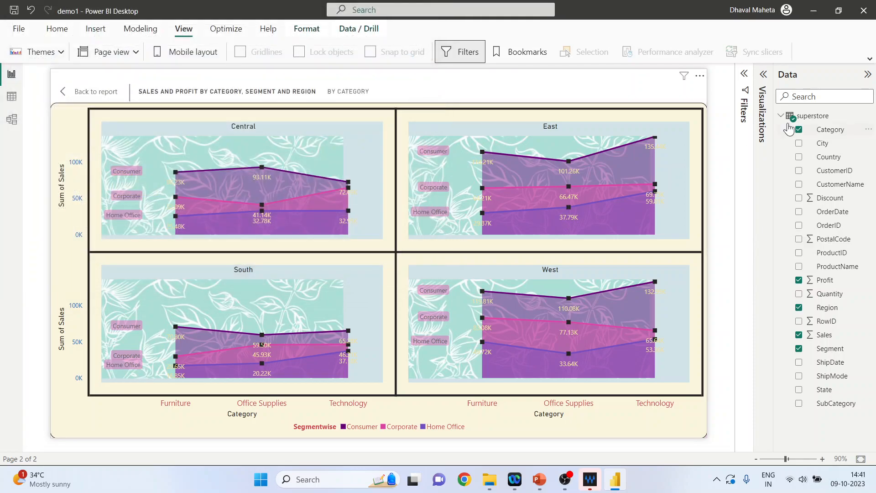
# Show the chart's data as a table and place that table beside the chart in the vertical layout
pyautogui.click(701, 76)
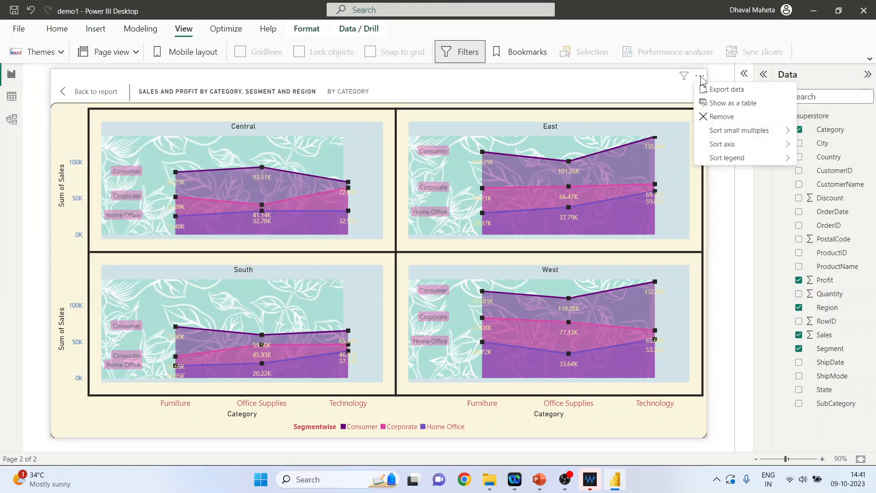
pyautogui.click(715, 104)
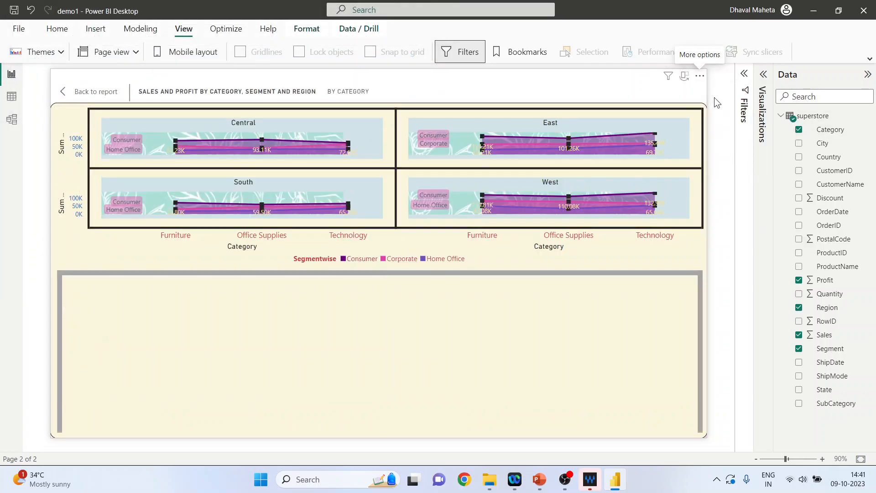
pyautogui.click(685, 78)
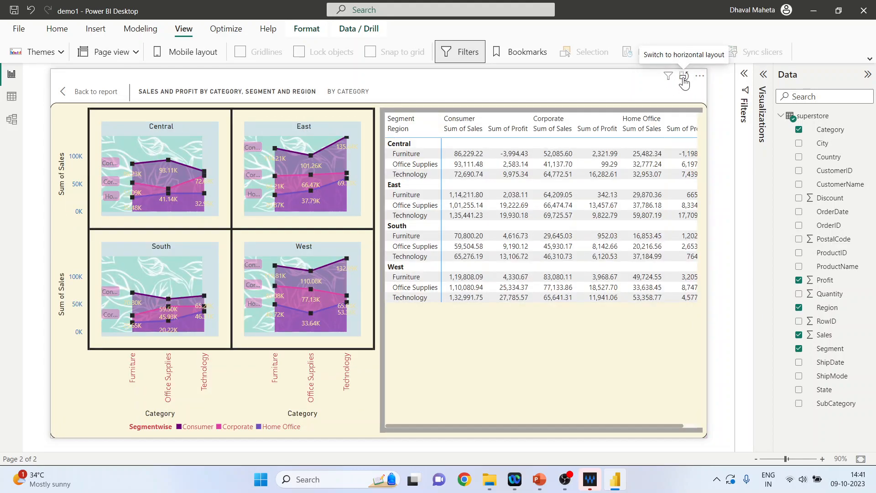
# Sort the small multiples by Region and the axis by Category, both in descending order
pyautogui.click(700, 76)
pyautogui.moveTo(717, 120)
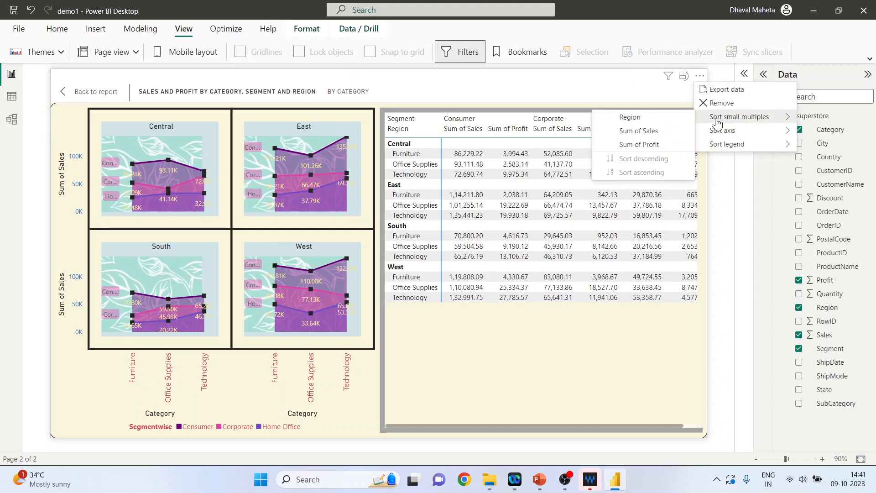
pyautogui.click(648, 118)
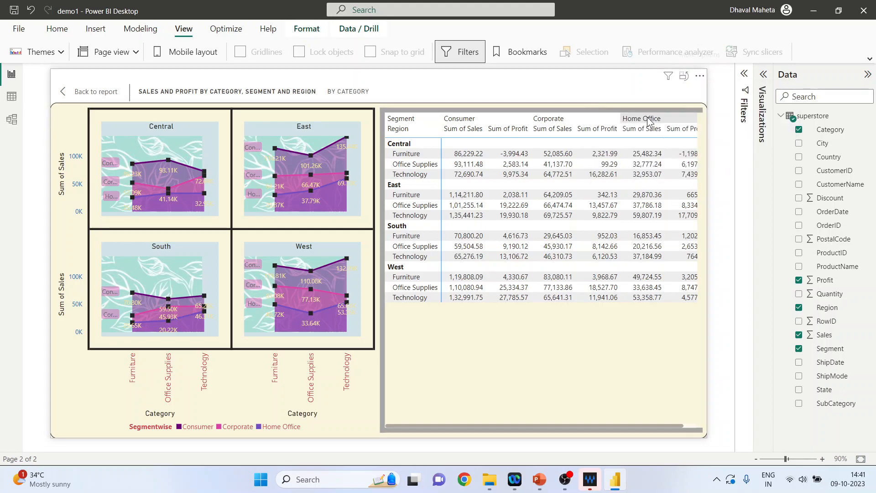
pyautogui.click(700, 76)
pyautogui.moveTo(710, 119)
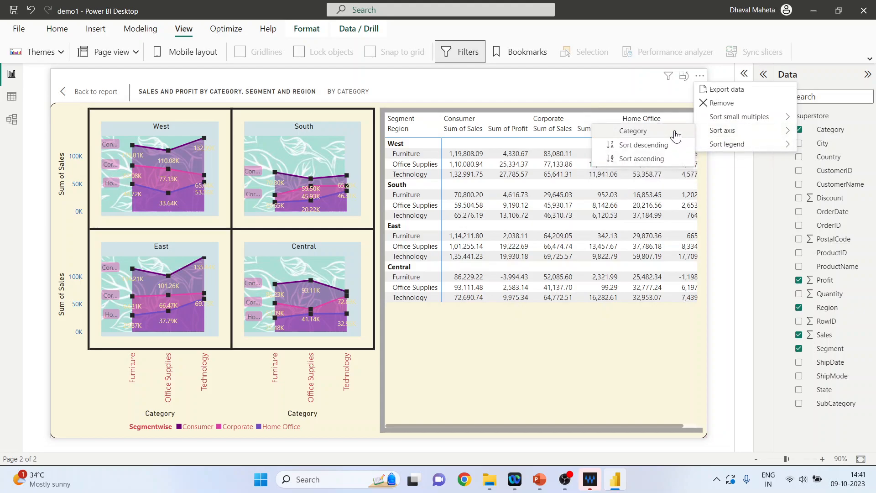
pyautogui.click(671, 145)
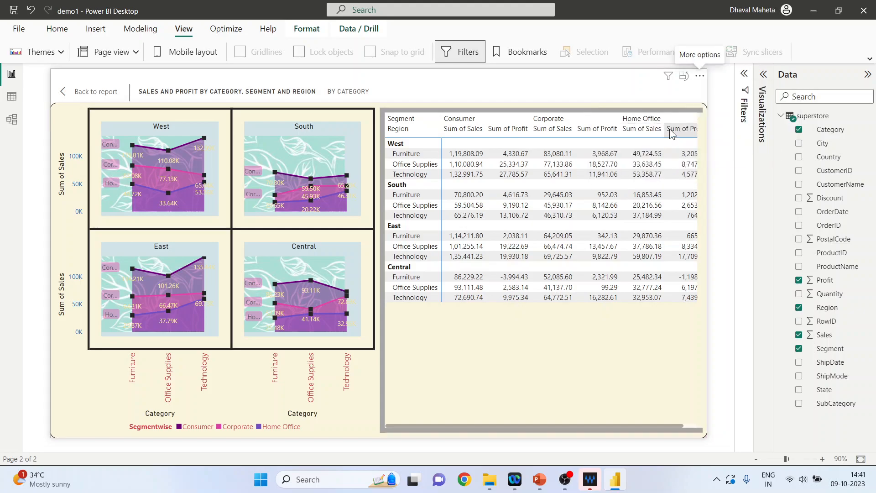
# Sort the chart's legend by Segment in descending order and return to the report page
pyautogui.click(700, 77)
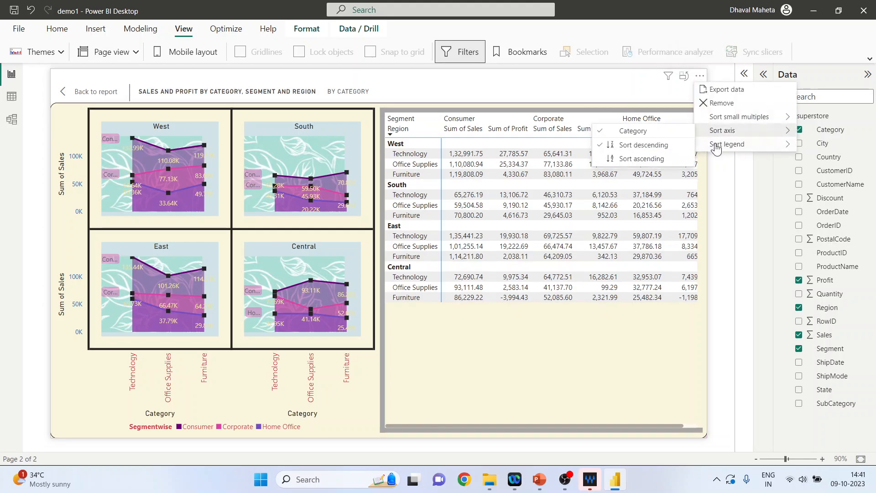
pyautogui.moveTo(717, 145)
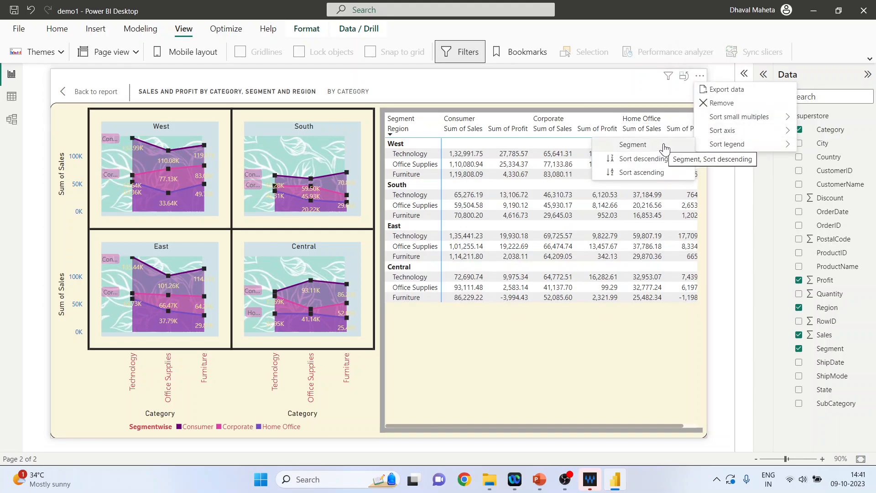
pyautogui.click(609, 171)
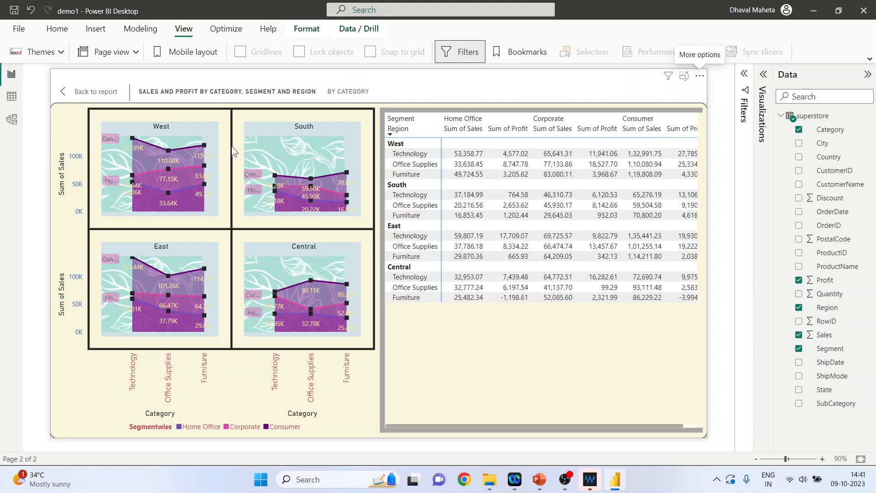
pyautogui.click(67, 95)
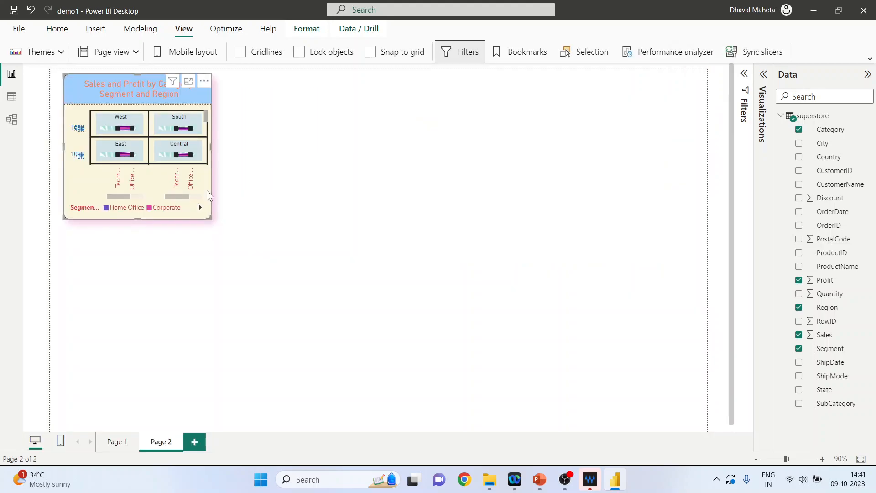
# Switch to the PowerPoint presentation and run the slide show from slide 2, the presenter's contact slide
pyautogui.moveTo(614, 489)
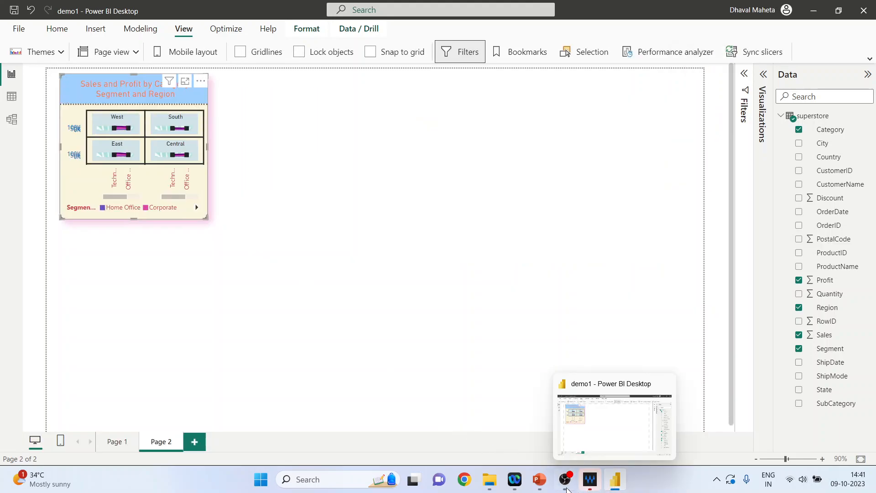
pyautogui.click(539, 479)
pyautogui.click(96, 217)
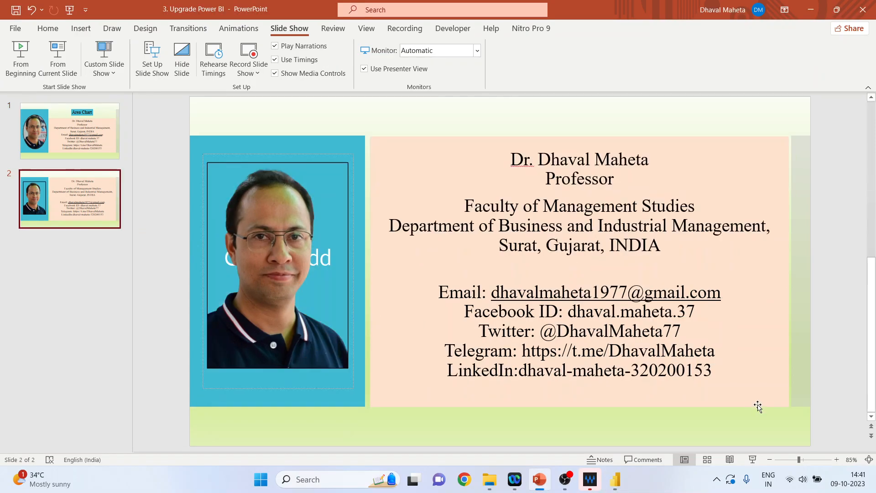
pyautogui.click(753, 459)
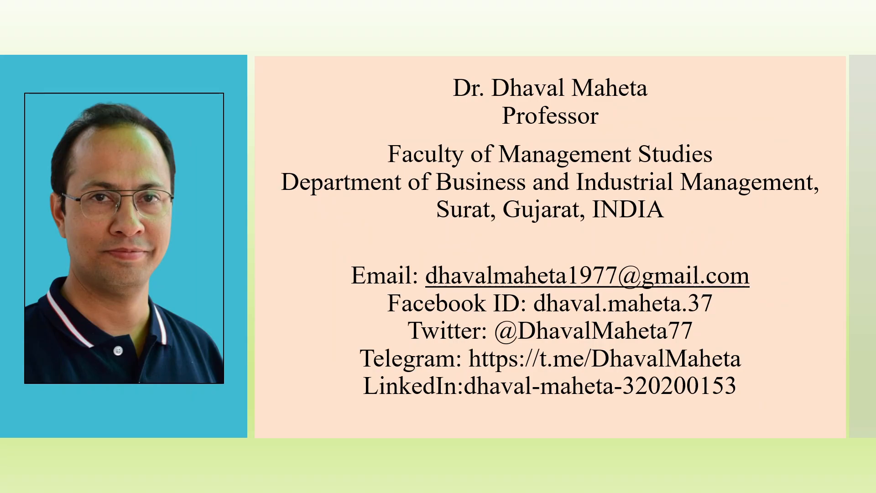